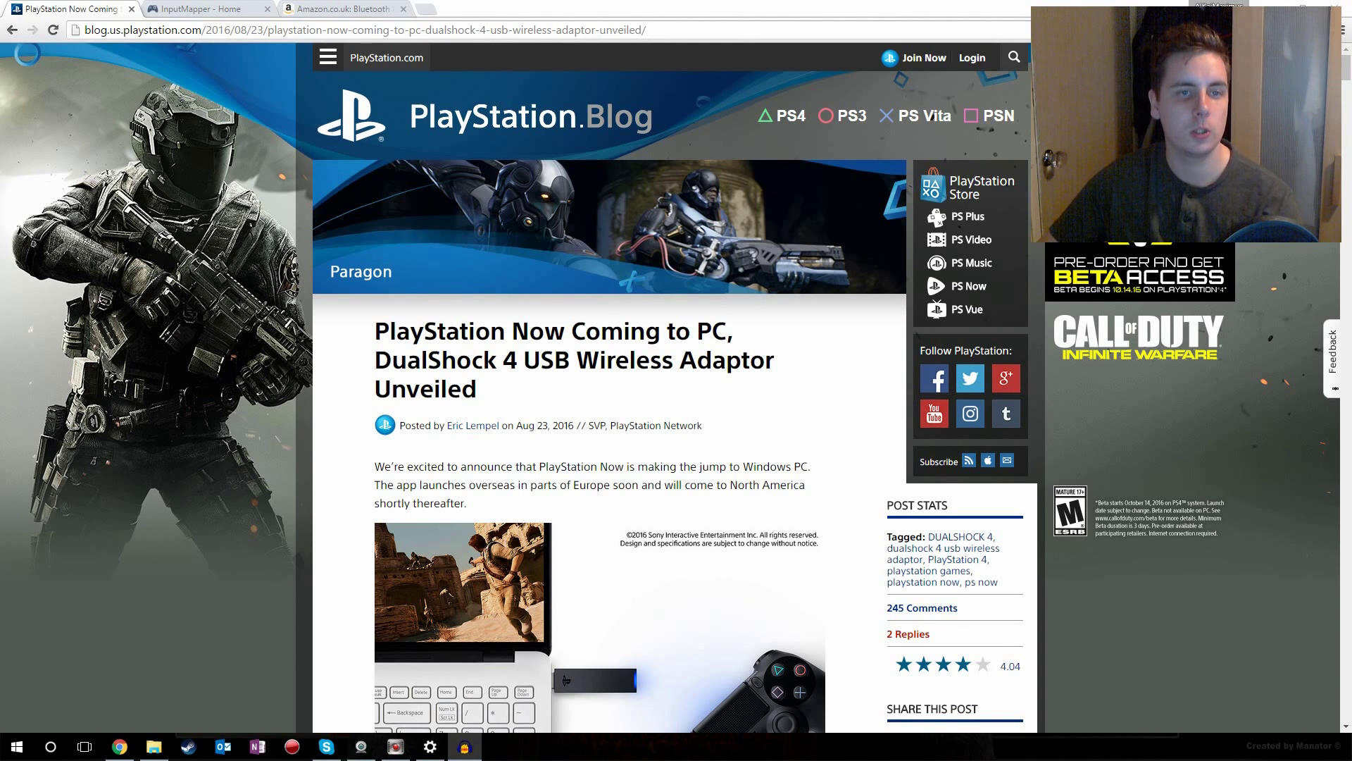
Scroll the PlayStation Blog article down to the DualShock 4 USB Wireless Adaptor and its price.
scroll(338, 350, "down", 6)
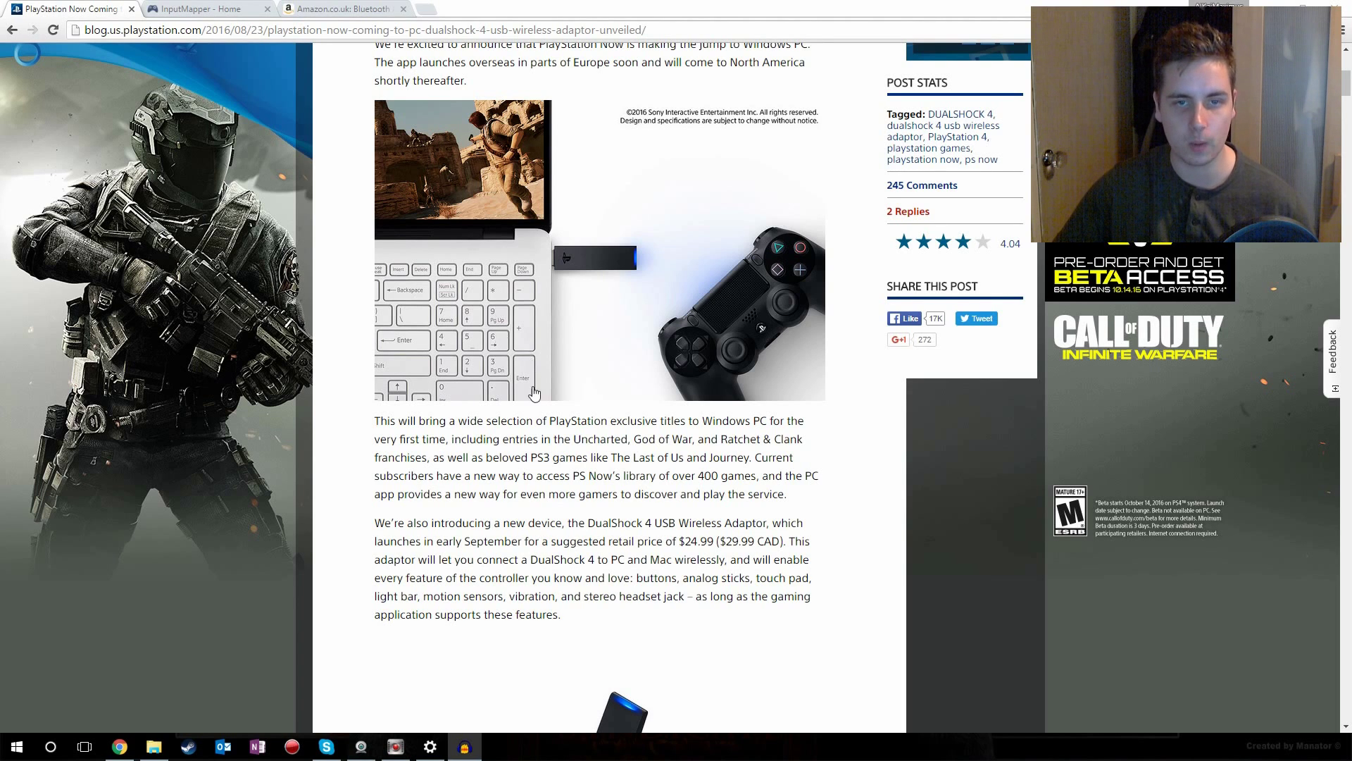
scroll(534, 400, "down", 6)
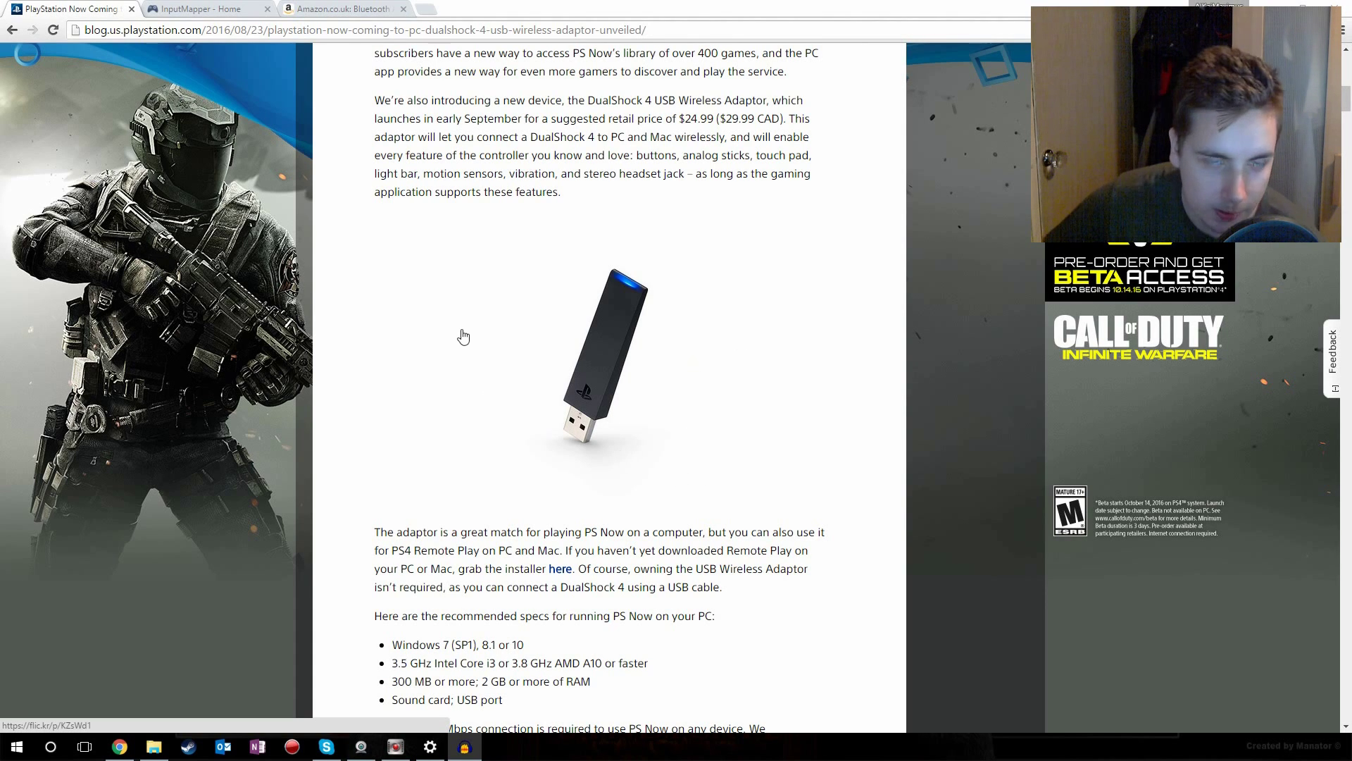
Go to the InputMapper 1.5.31 release page from inputmapper.com's Downloads section.
left_click(204, 8)
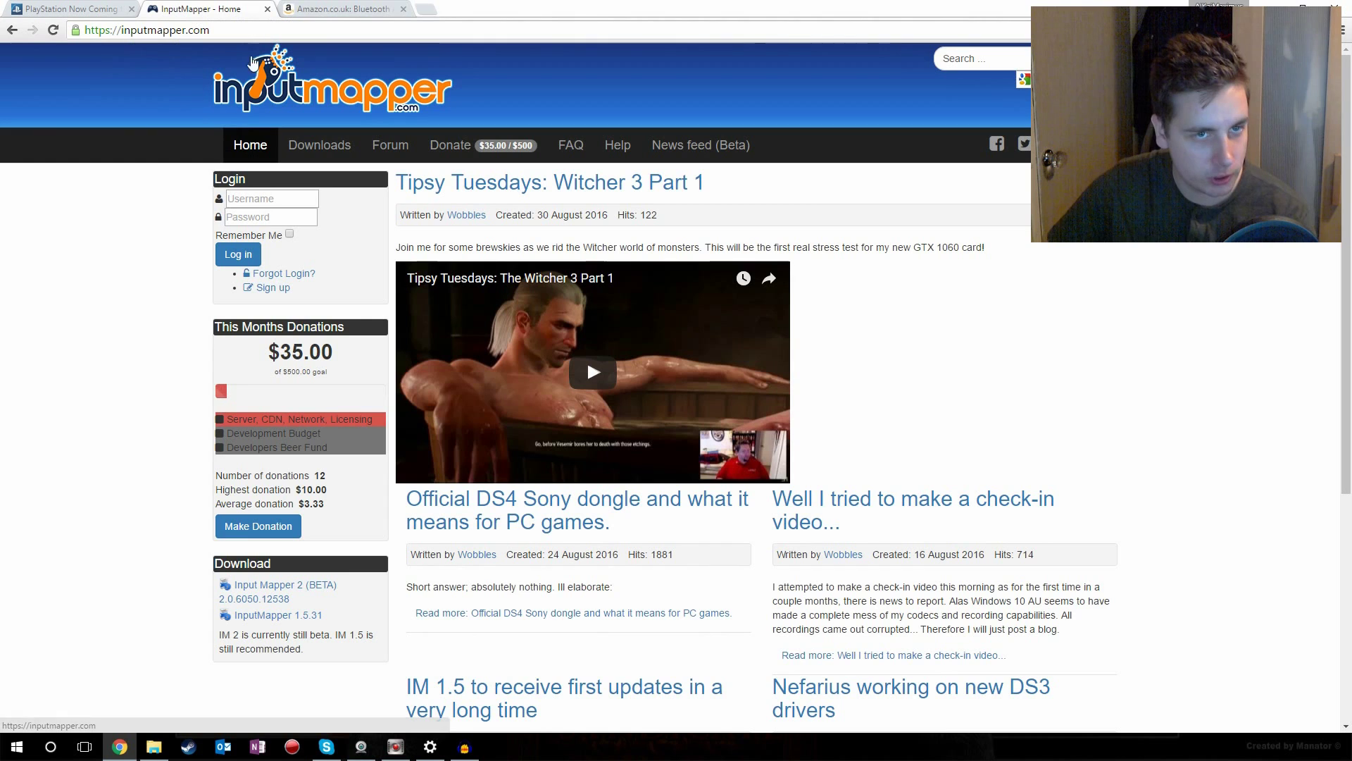
left_click(309, 156)
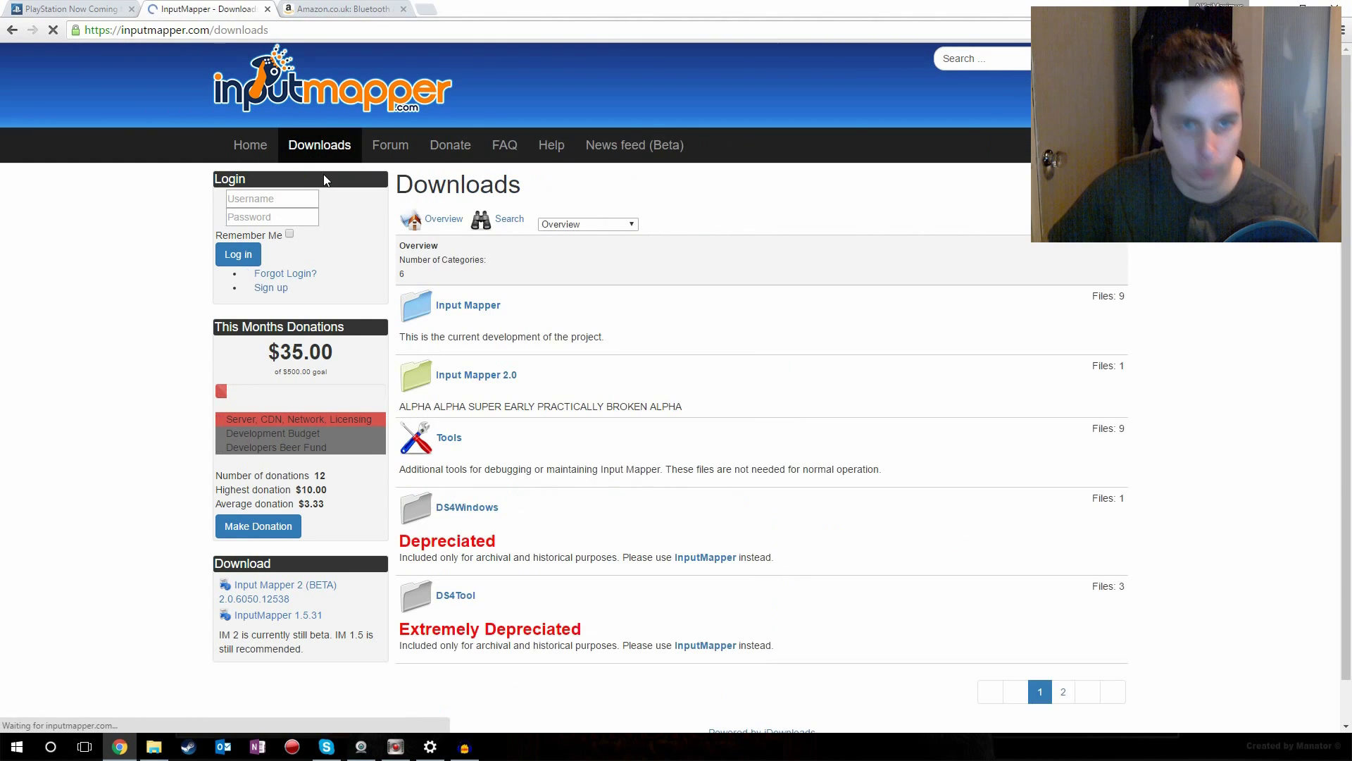
left_click(319, 176)
scroll(858, 308, "down", 3)
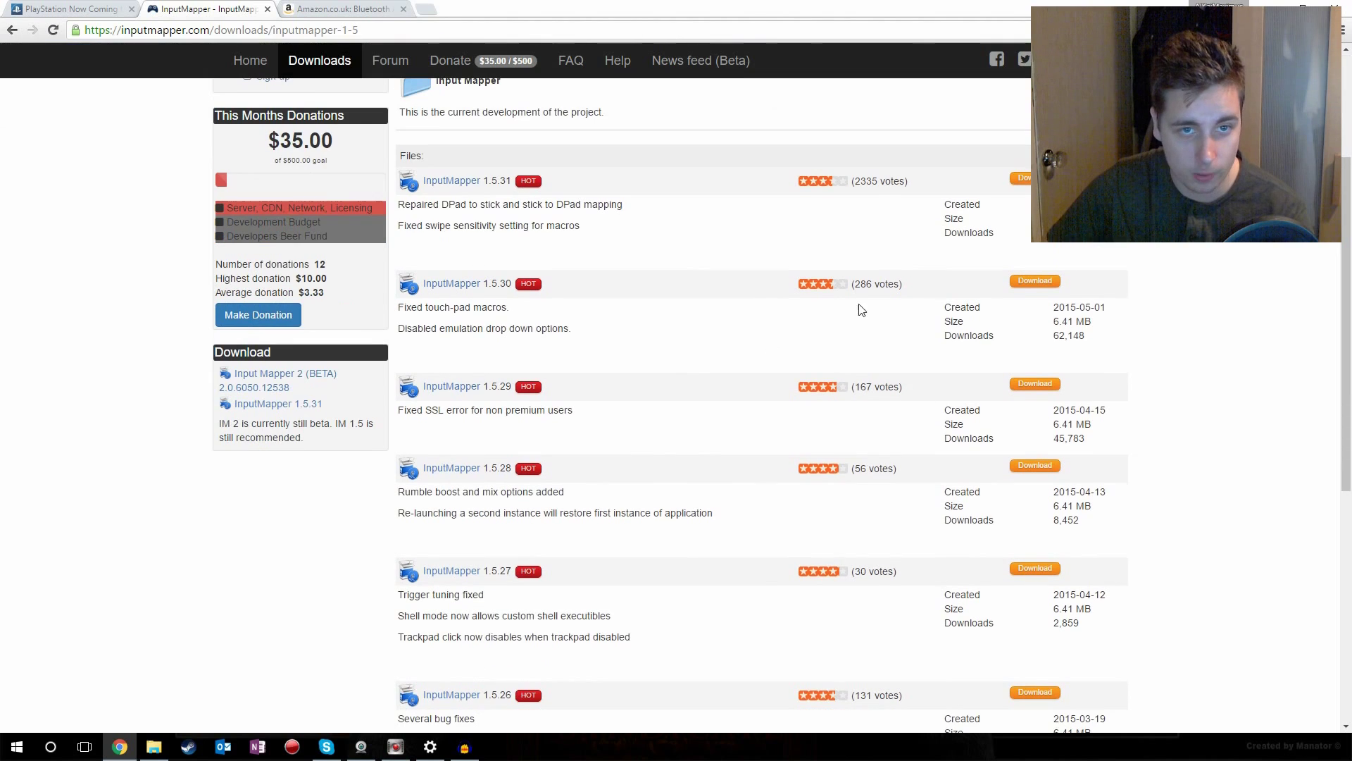
left_click(454, 182)
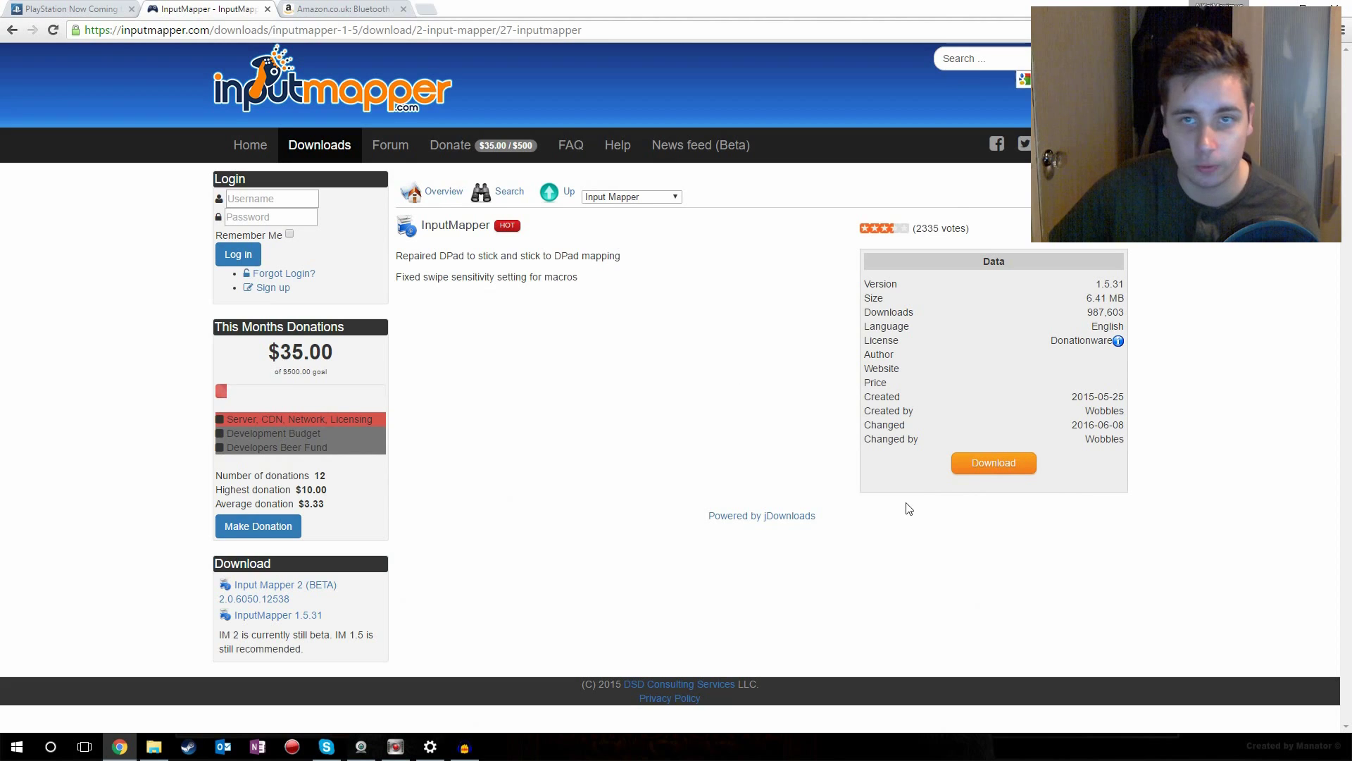
Accept the licence conditions and download the InputMapper 1.5.31 installer.
left_click(993, 463)
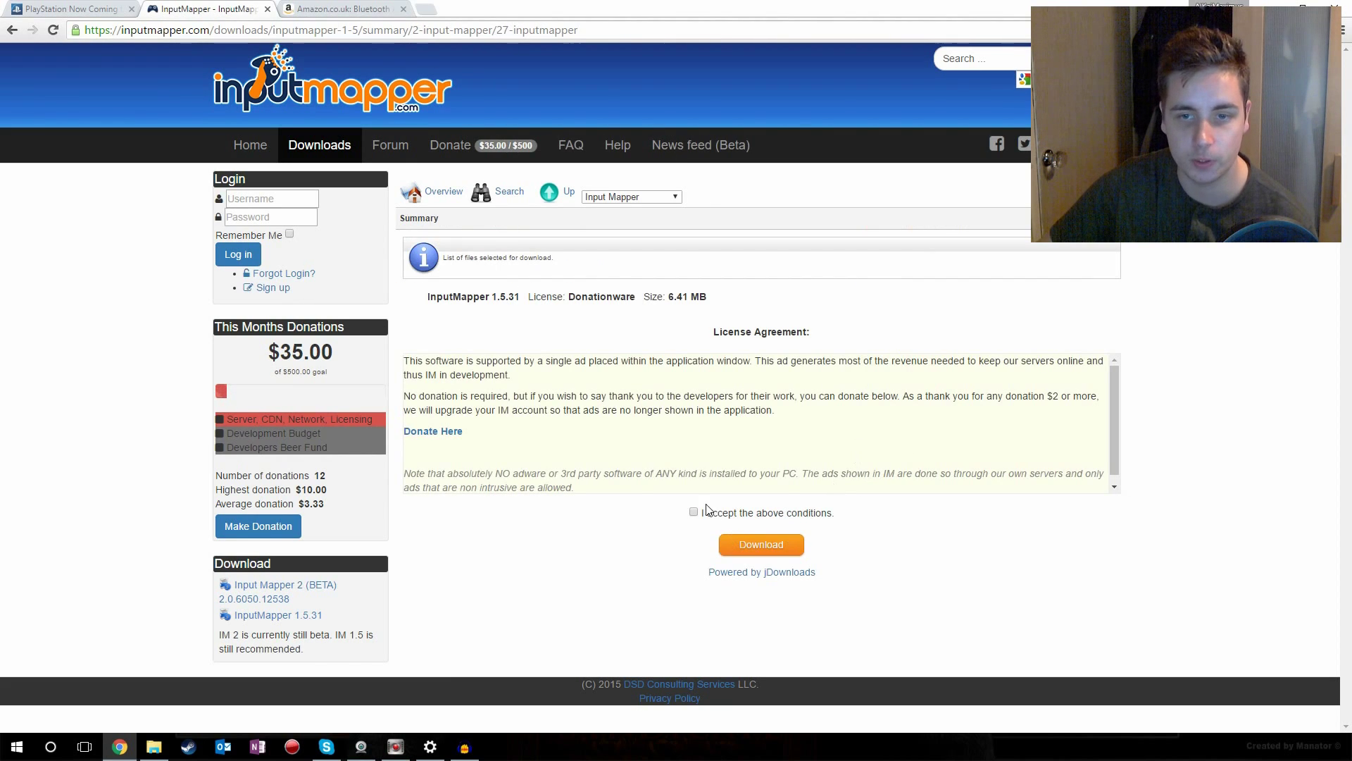
scroll(1005, 422, "down", 1)
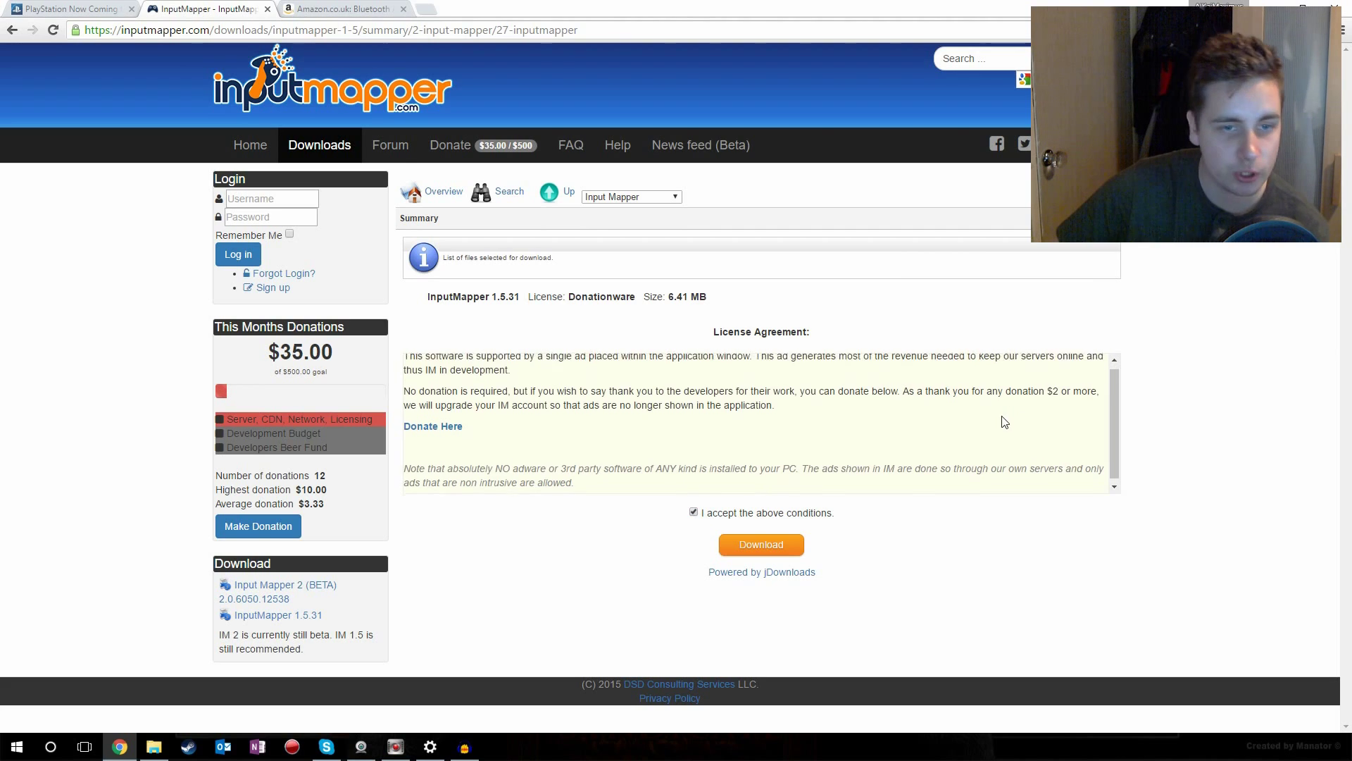
left_click(767, 551)
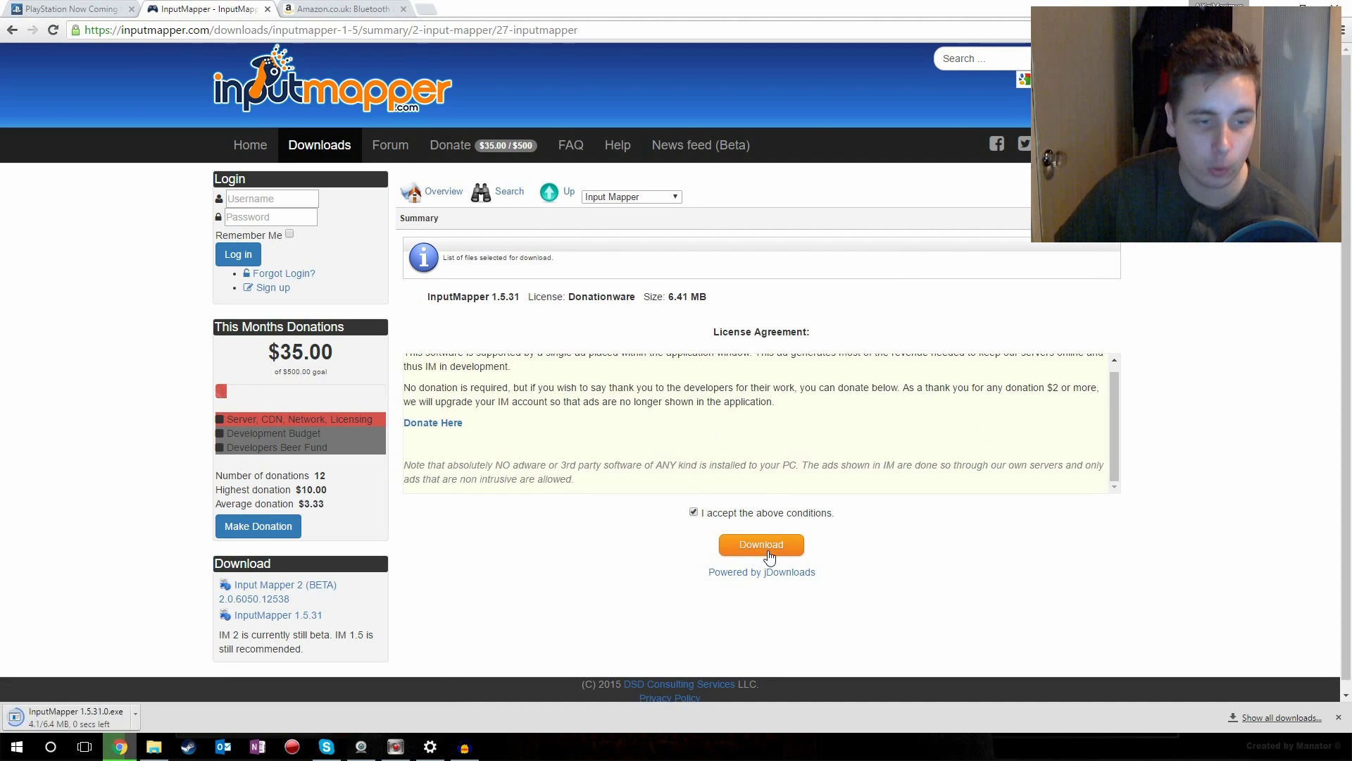
Run the downloaded InputMapper installer with admin rights and agree to the licence terms.
left_click(58, 714)
key("alt+y")
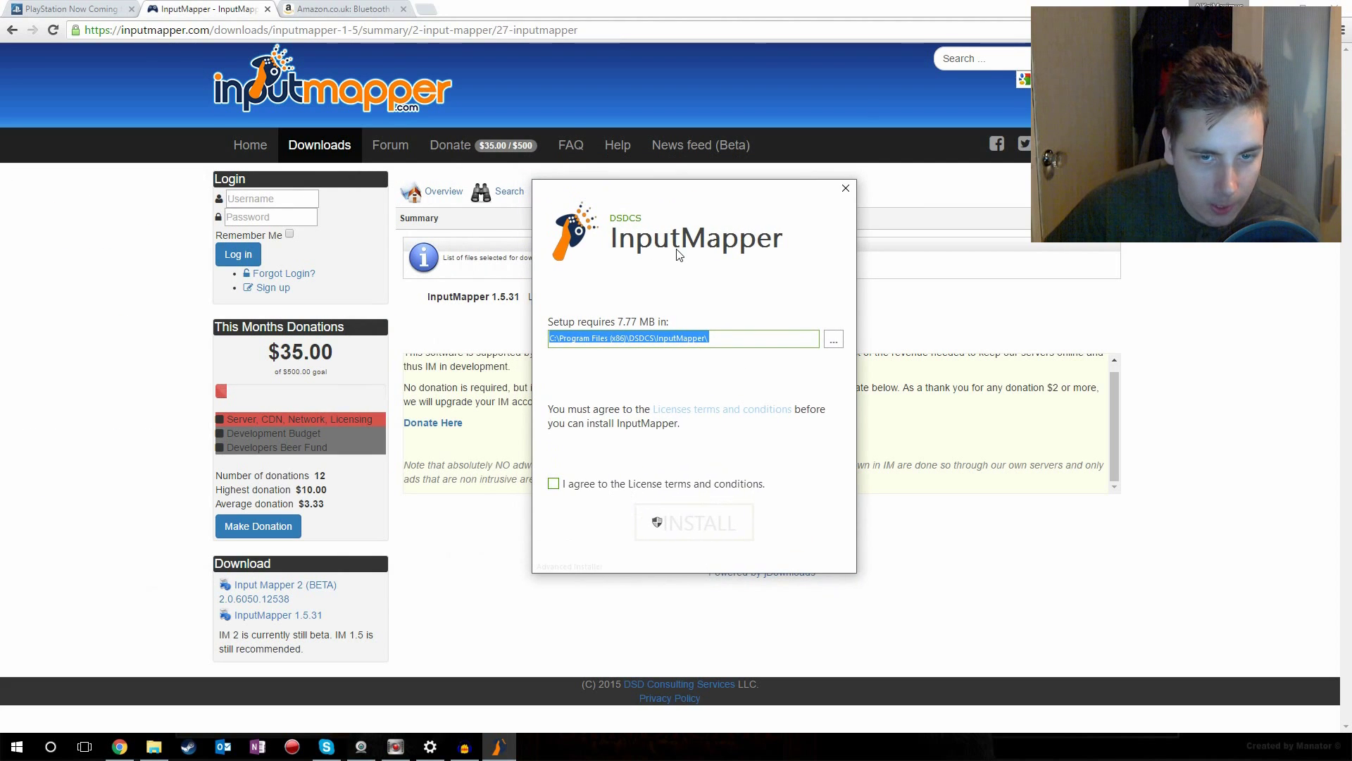
left_click(572, 483)
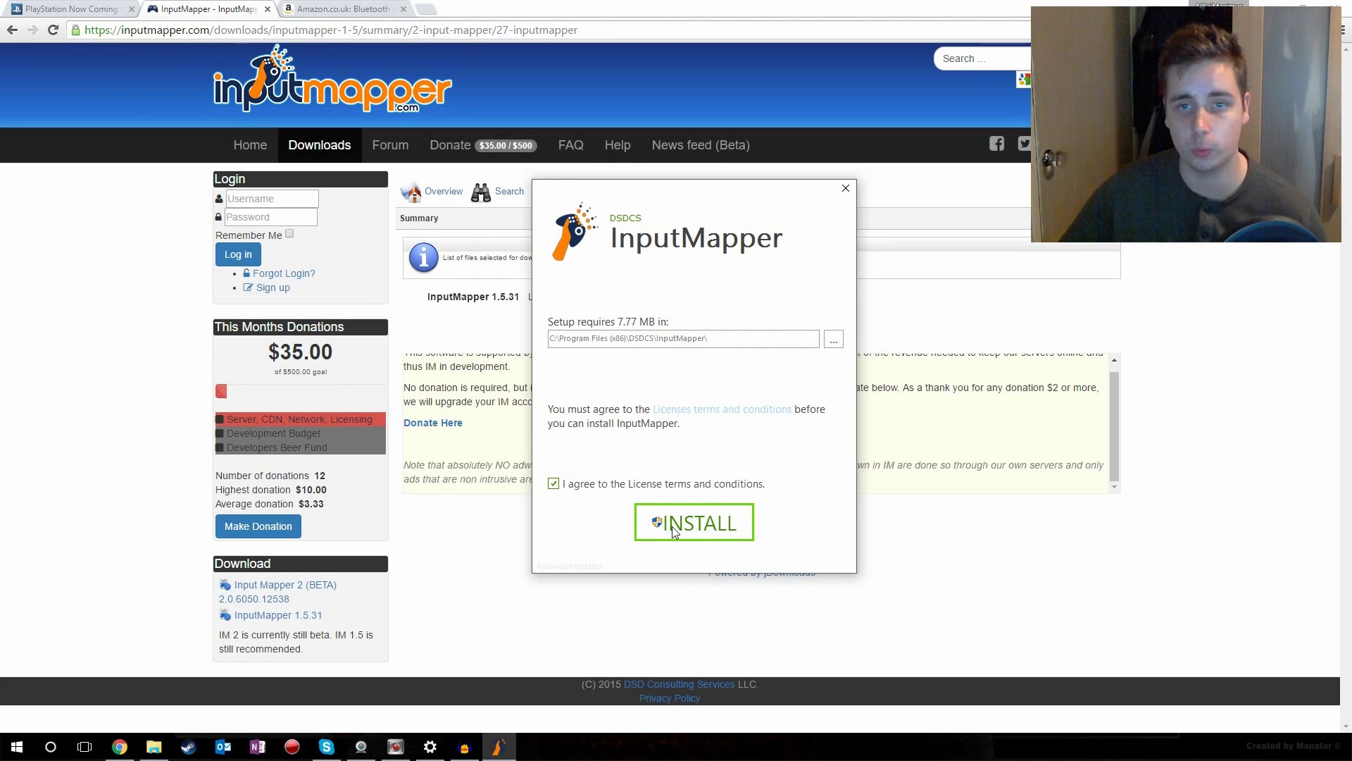
Cancel and close the InputMapper installation without installing.
left_click(845, 188)
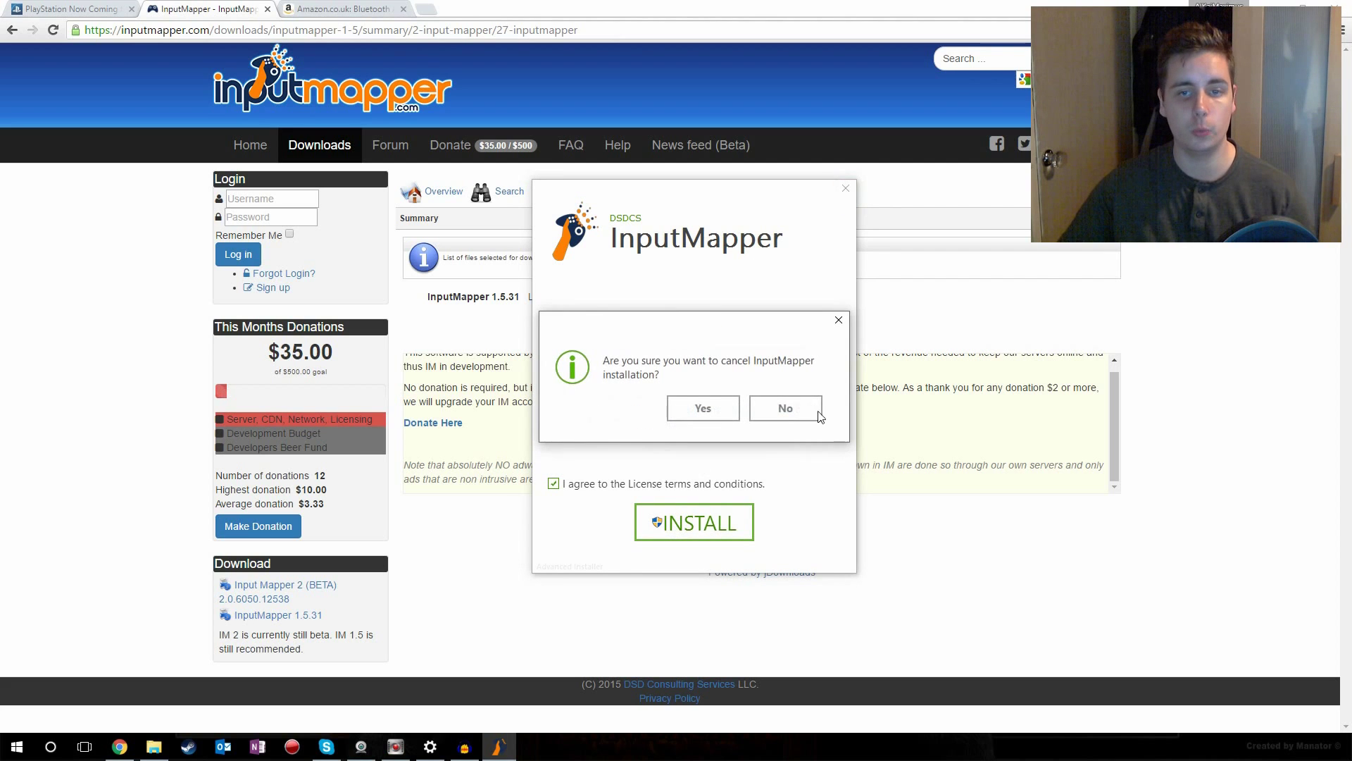
left_click(713, 406)
left_click(803, 548)
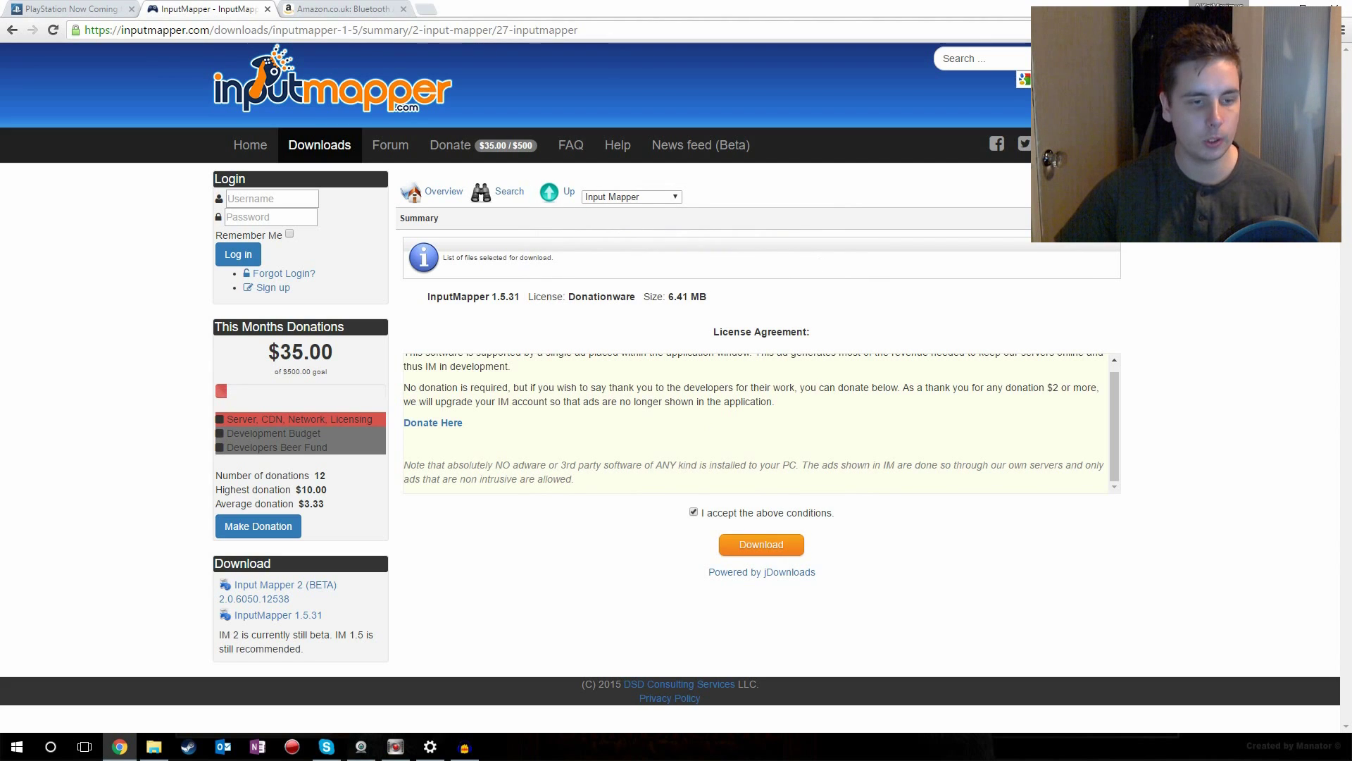
Launch the InputMapper desktop app by searching 'input' in the Start menu.
left_click(17, 745)
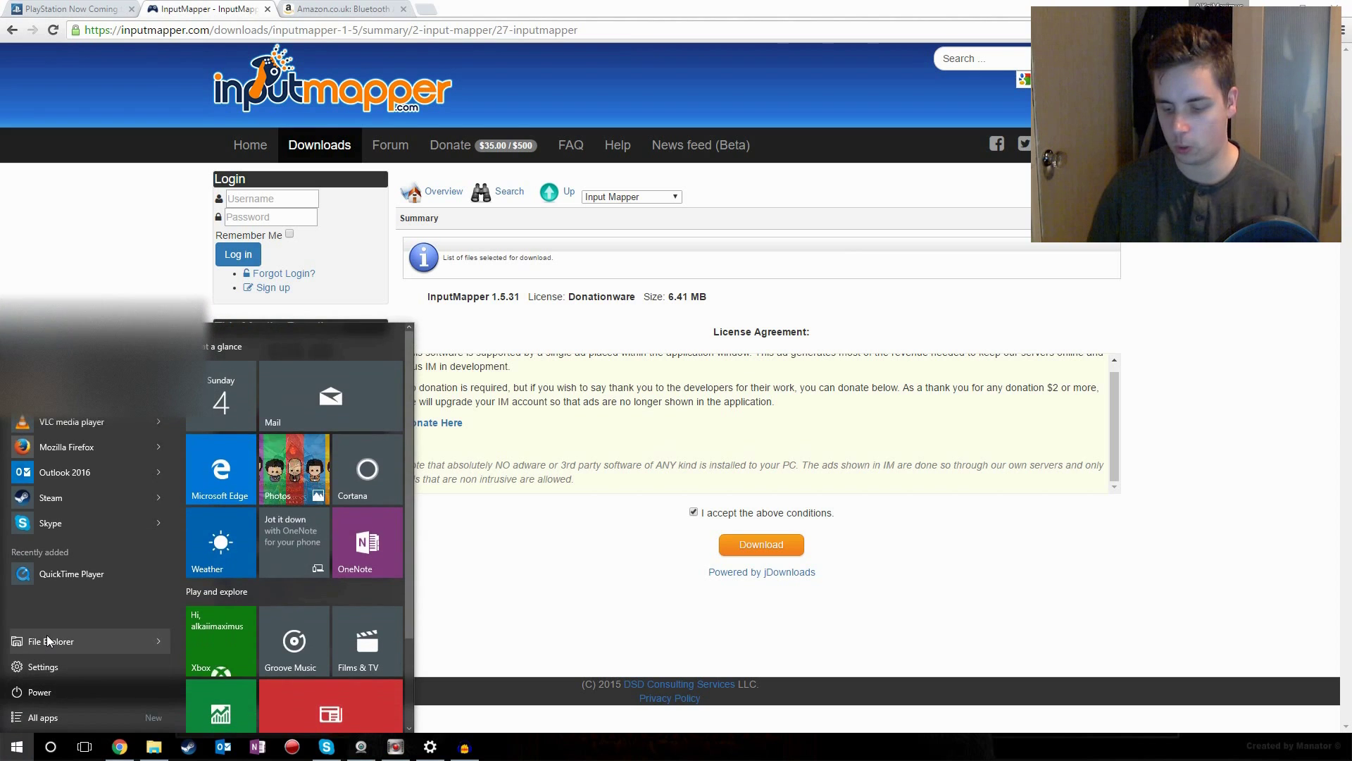
type("inp")
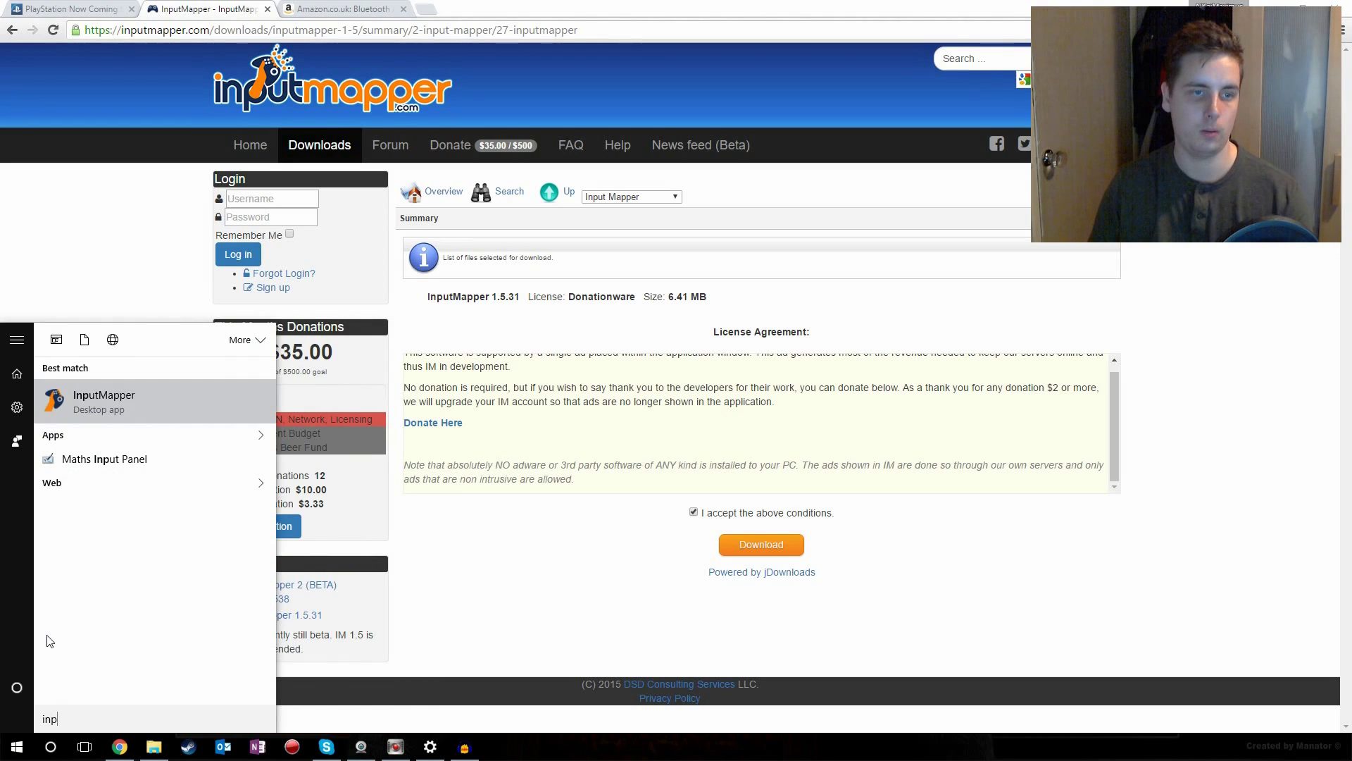
type("ut")
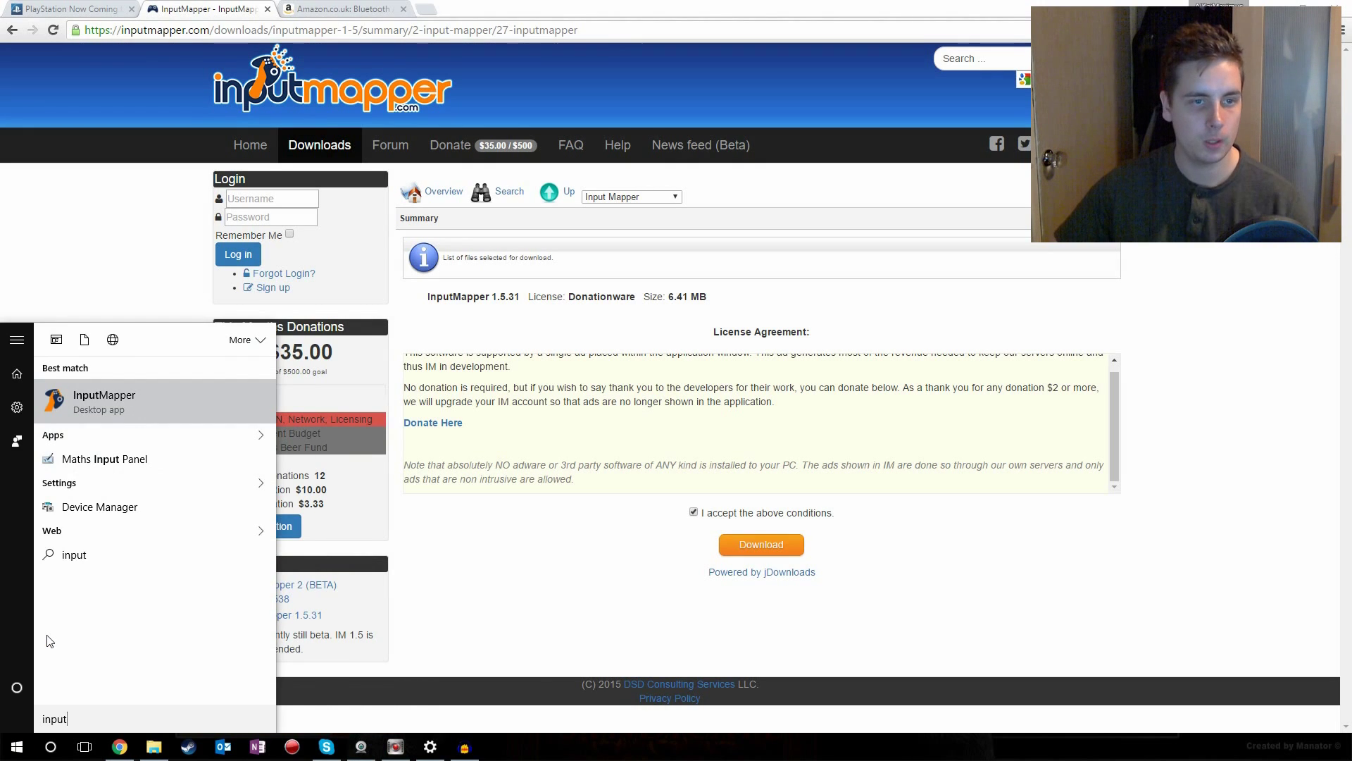
left_click(176, 383)
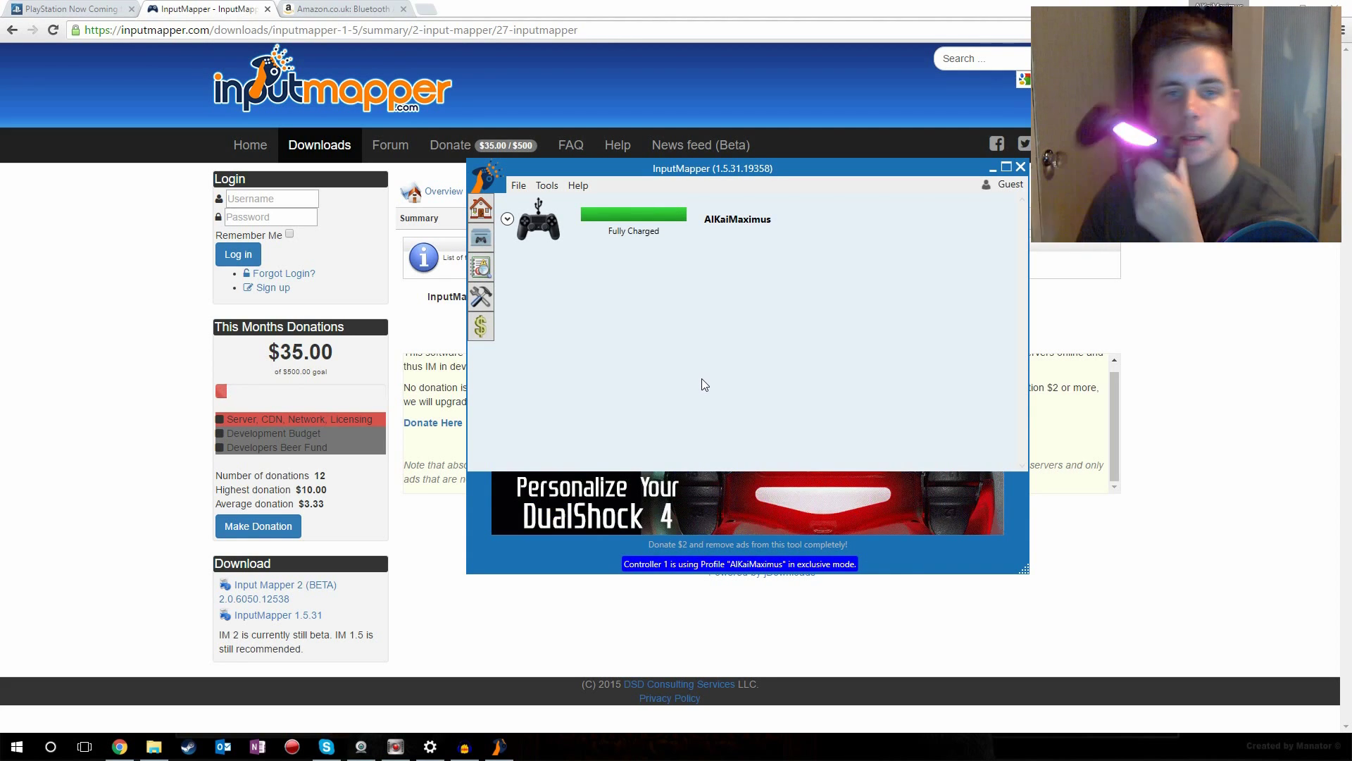
Expand the controller's details and check the Assigned Profile list, keeping the current profile.
left_click(507, 221)
left_click(666, 255)
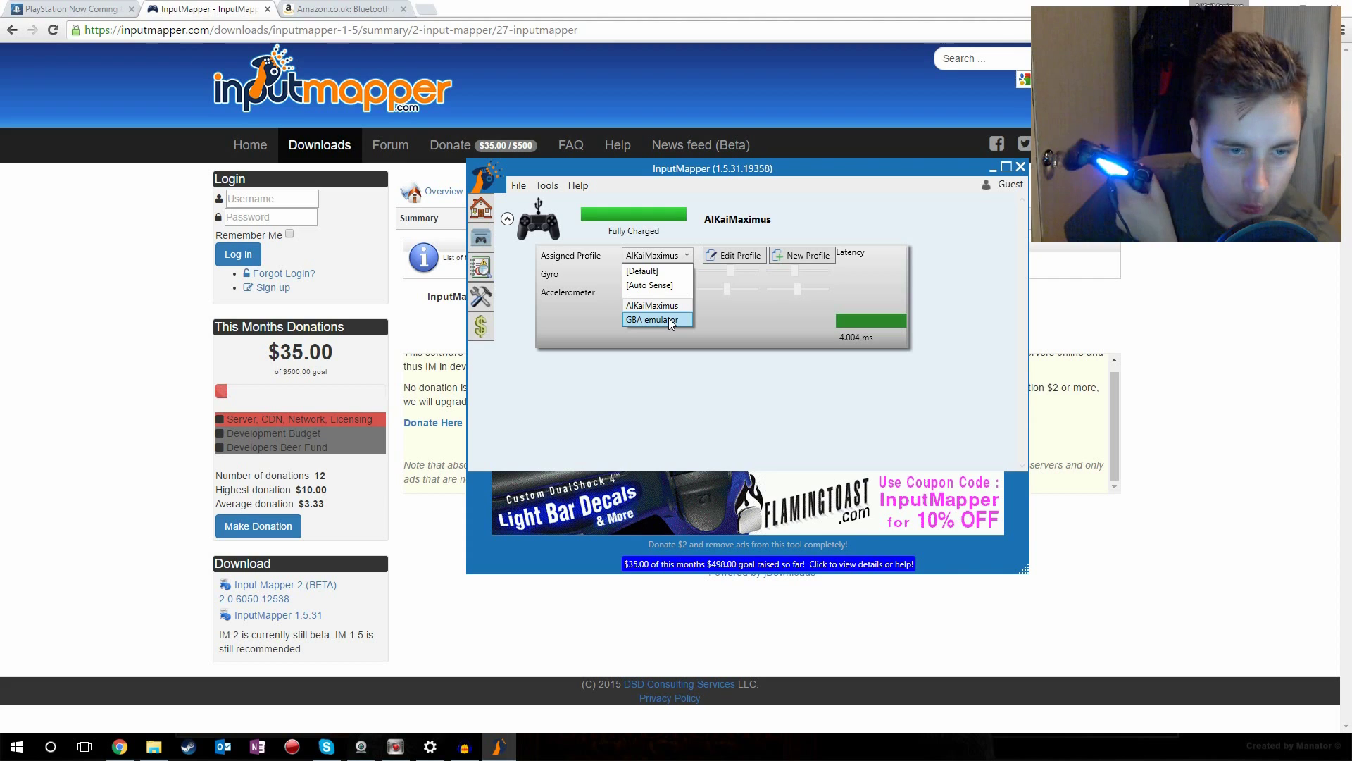
left_click(603, 433)
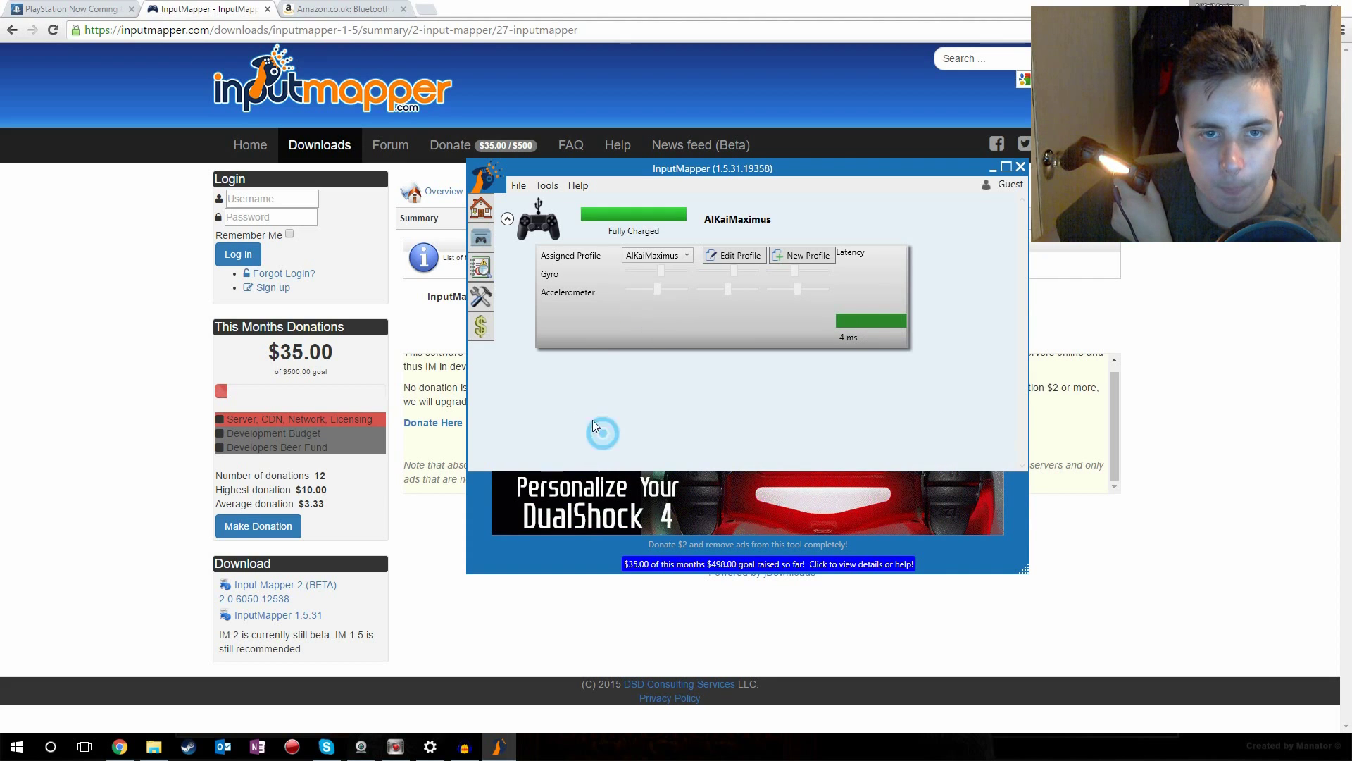
Collapse and re-expand the controller details, then glance at the Tools menu.
left_click(507, 220)
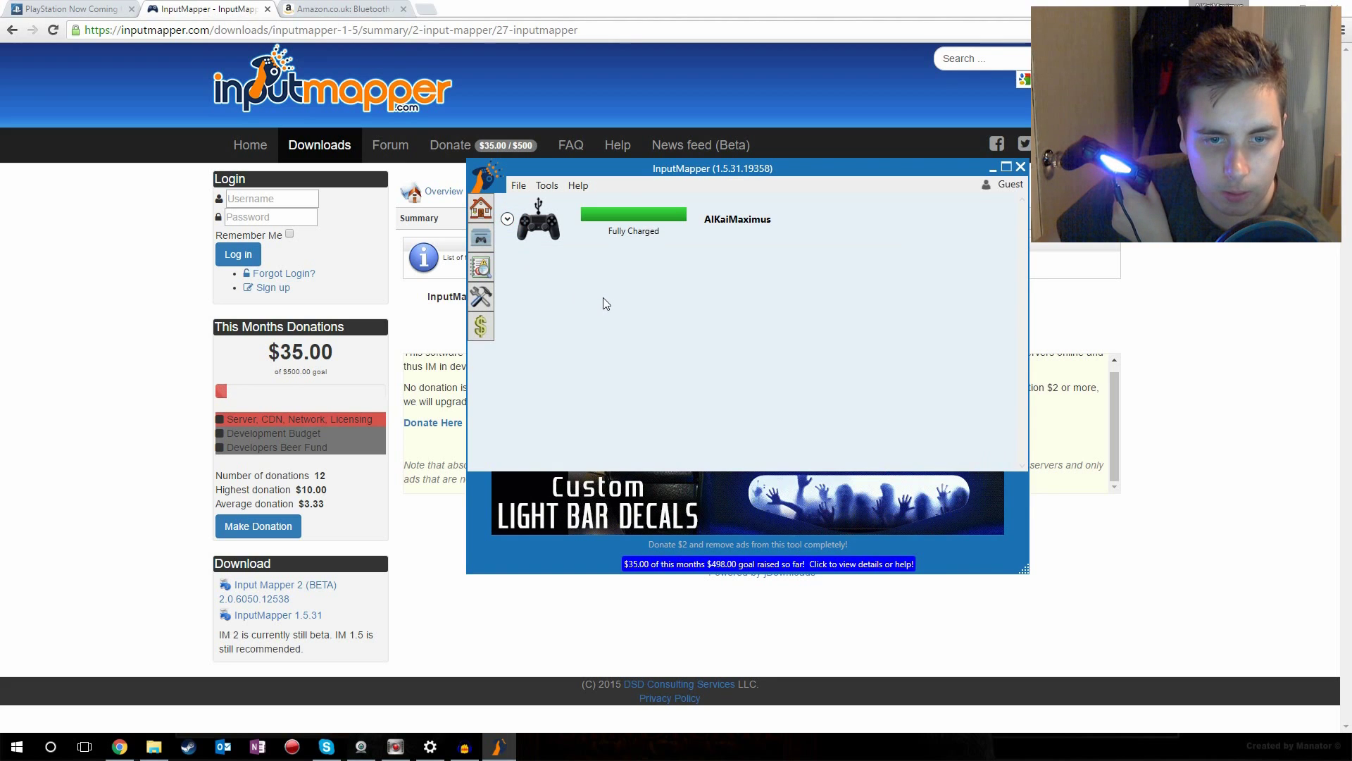
left_click(667, 234)
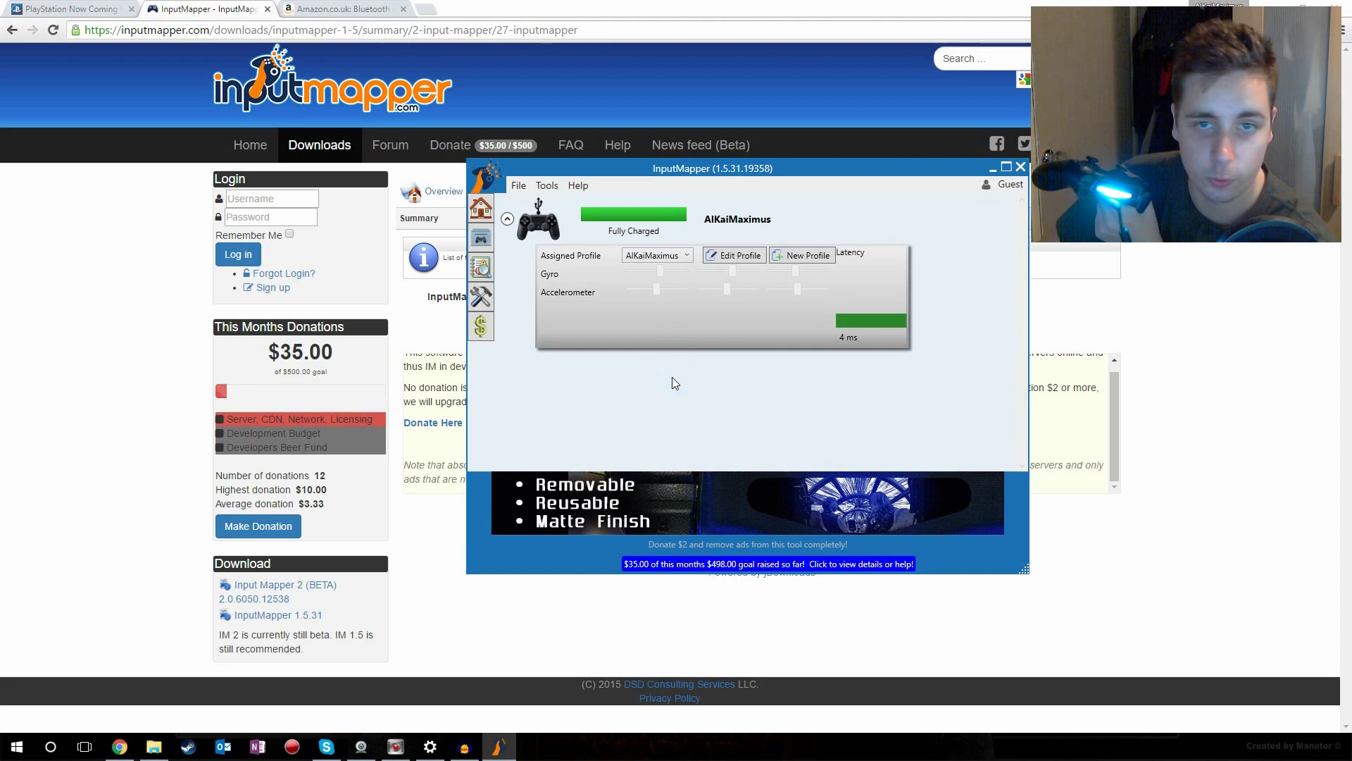
left_click(550, 188)
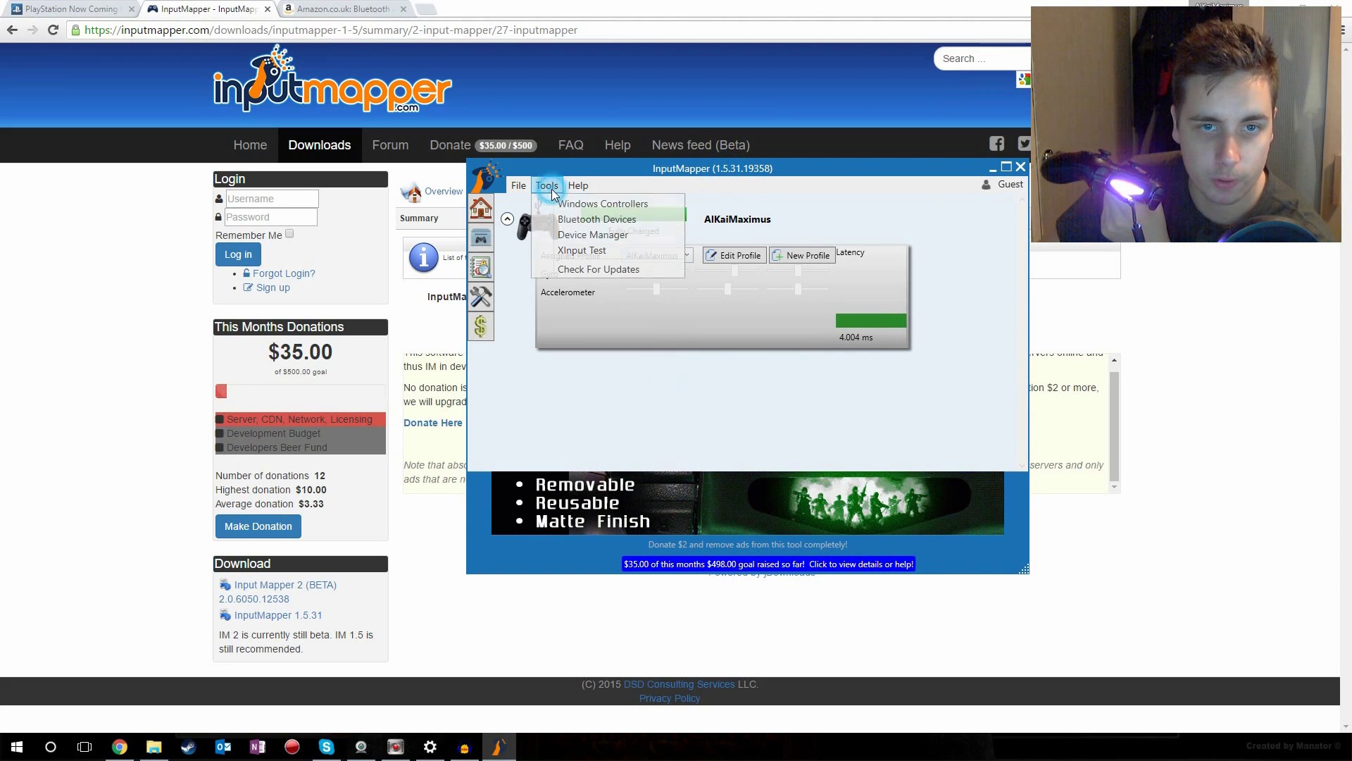
left_click(745, 352)
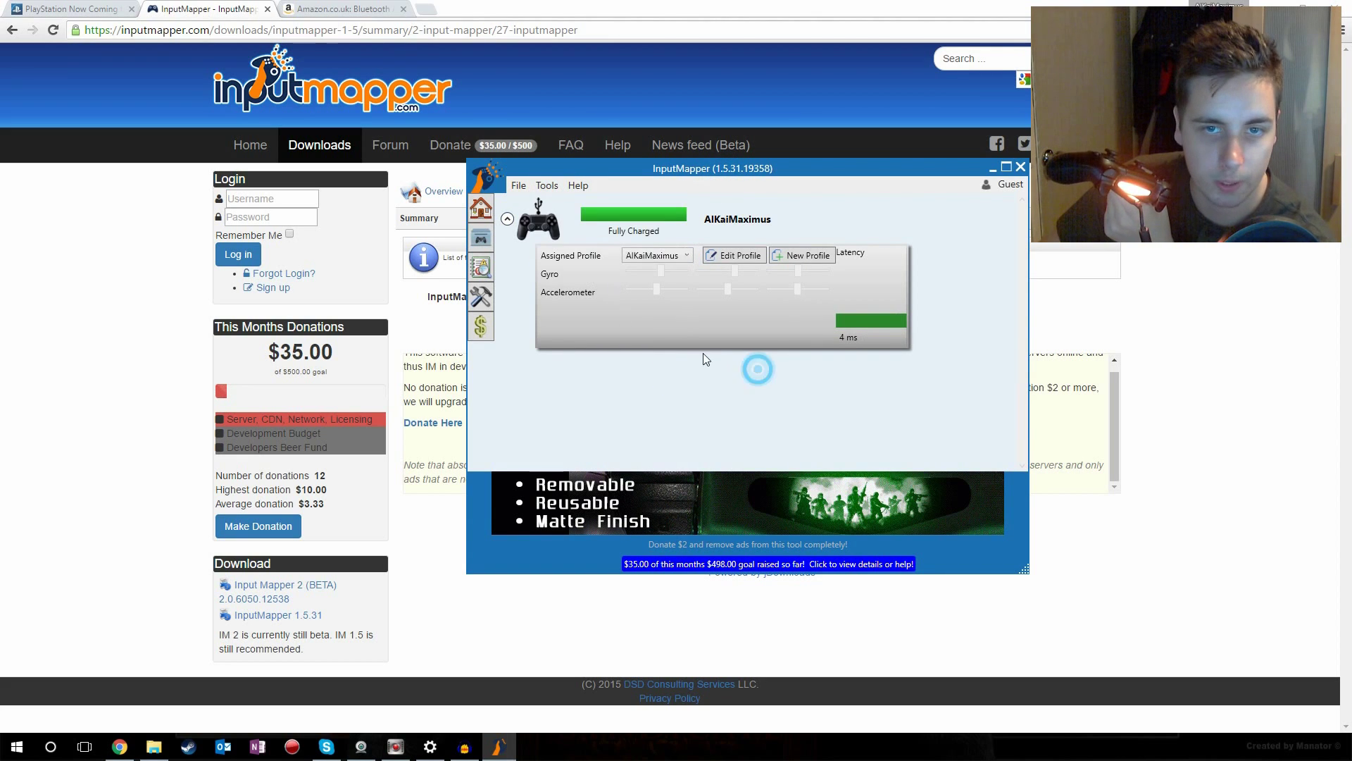
Review the assigned profile's button mappings in Edit Profile, then open InputMapper's Settings.
left_click(733, 255)
scroll(593, 408, "down", 4)
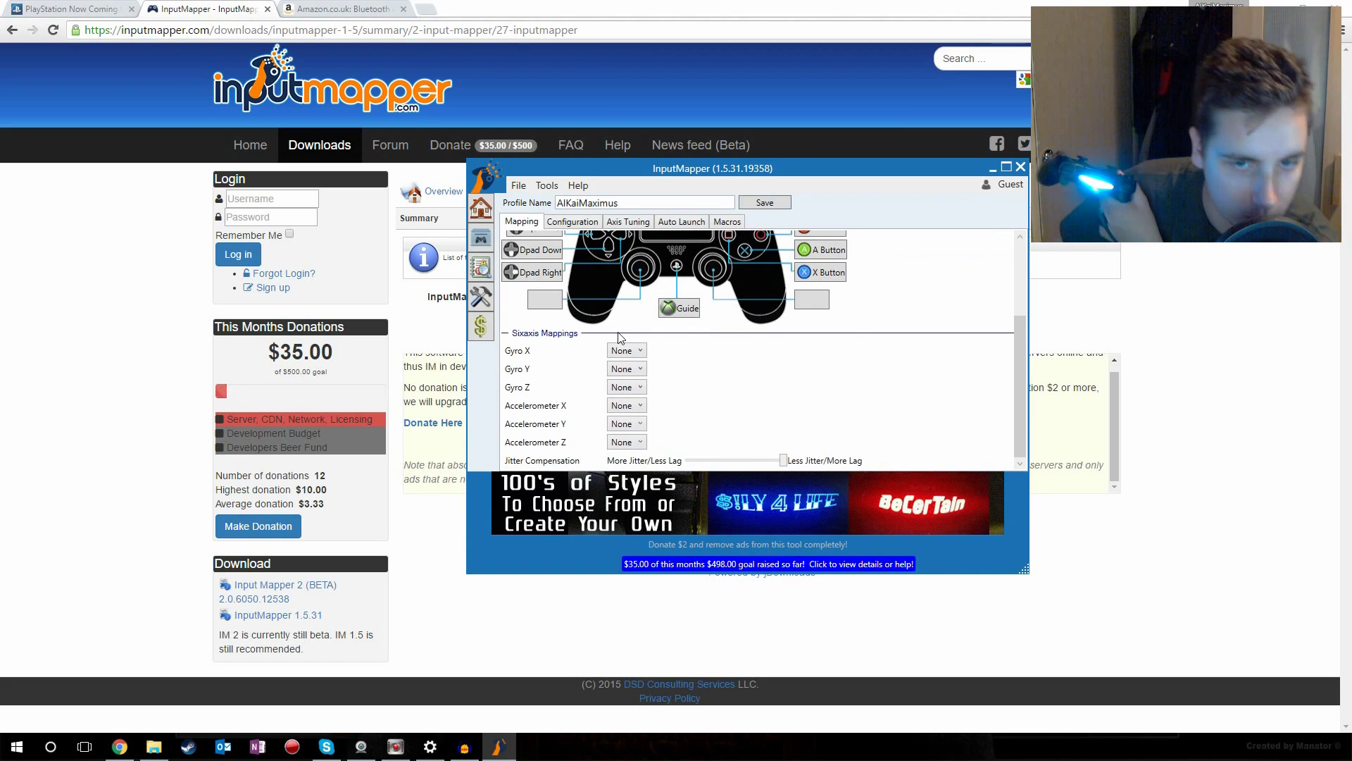
scroll(649, 379, "up", 3)
scroll(649, 379, "up", 1)
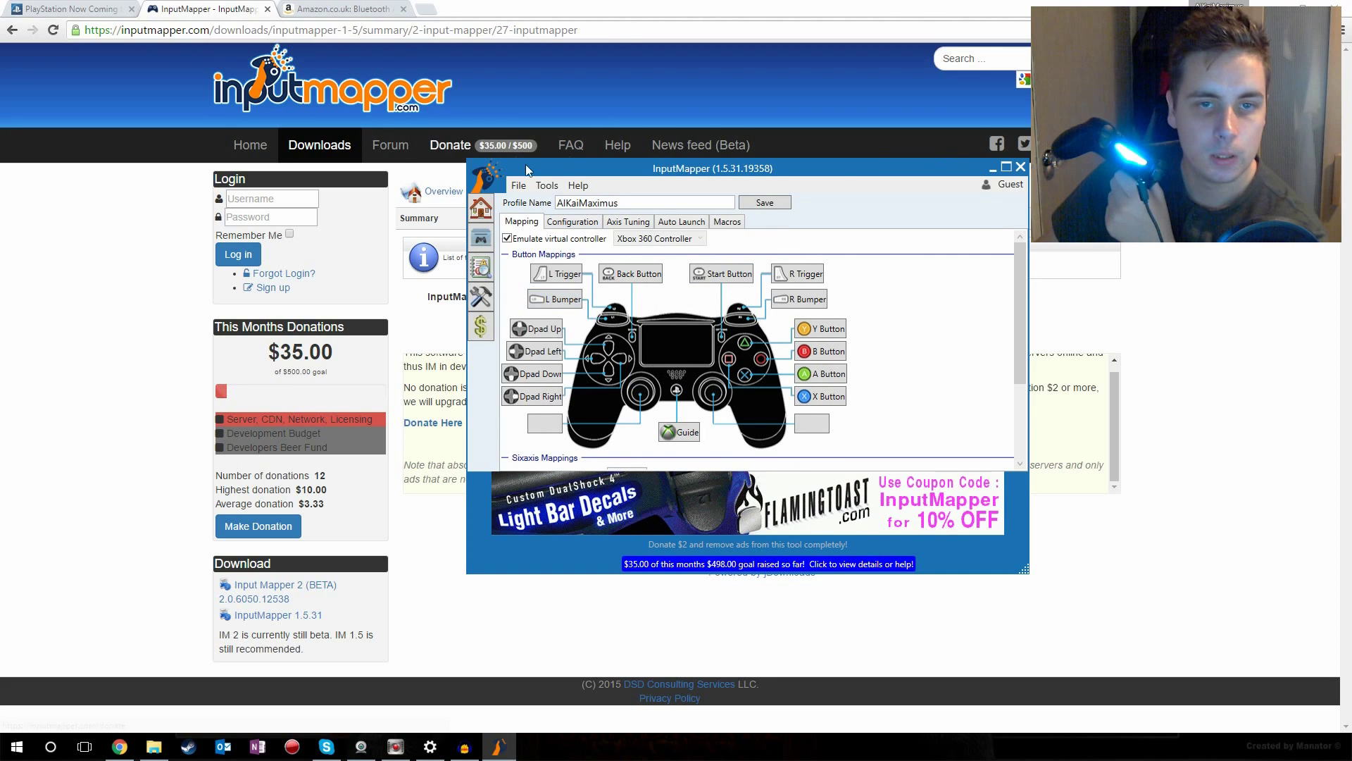
left_click(481, 209)
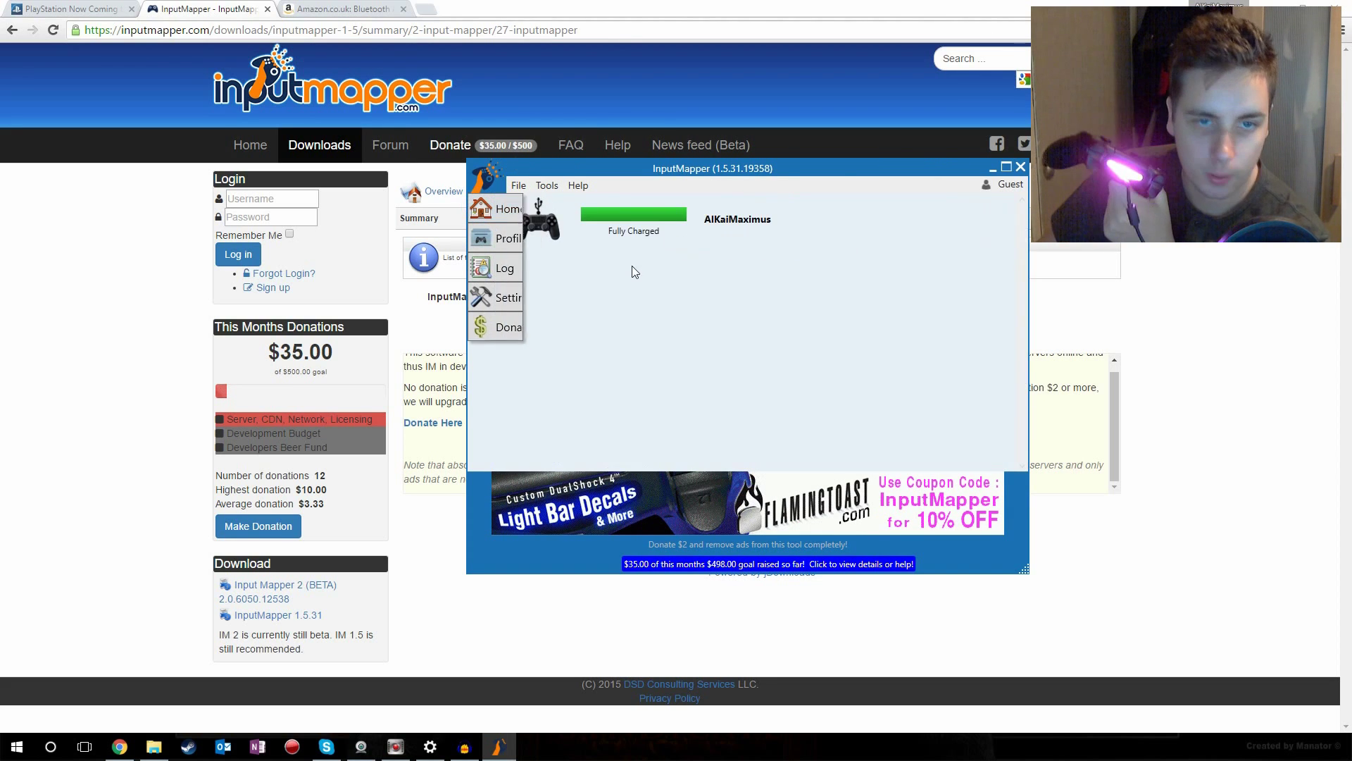
left_click(481, 296)
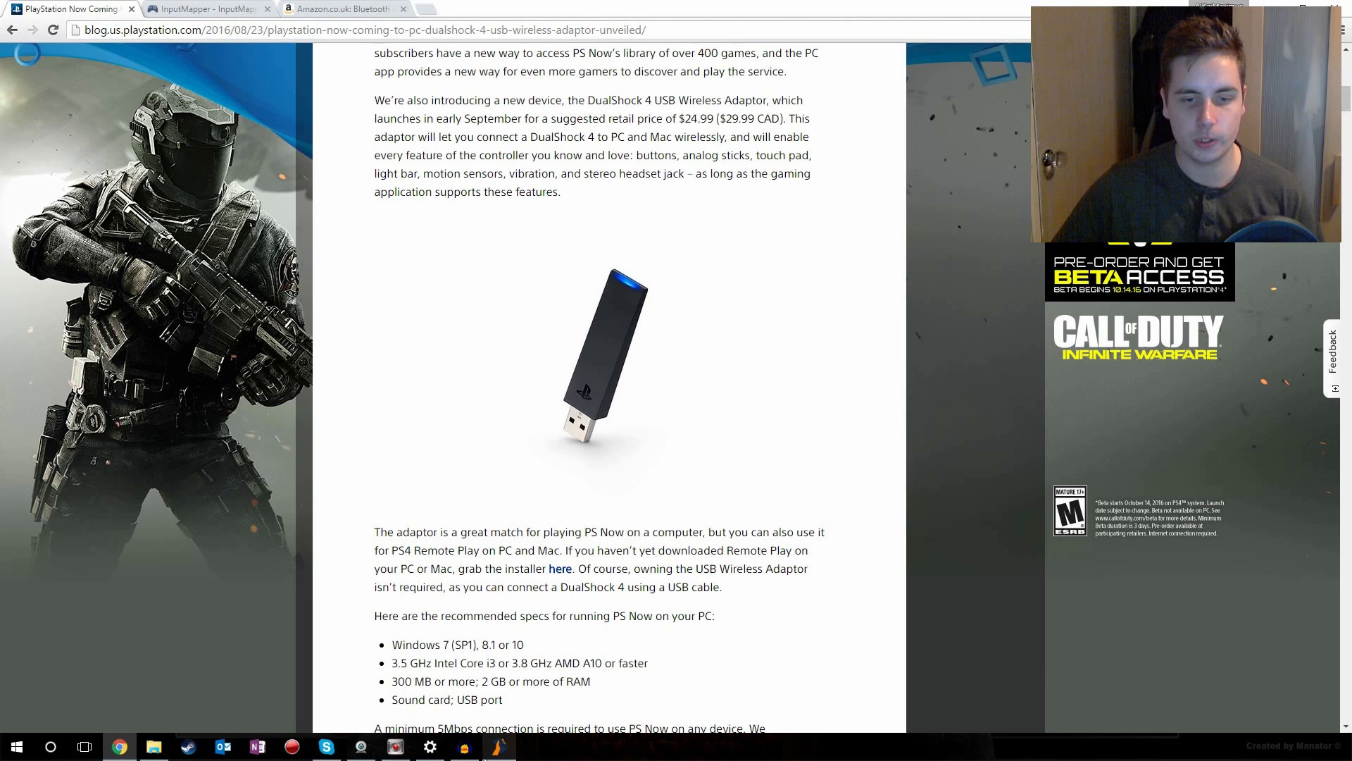
Bring InputMapper's General settings back in front, now showing write failure error 1167.
left_click(498, 746)
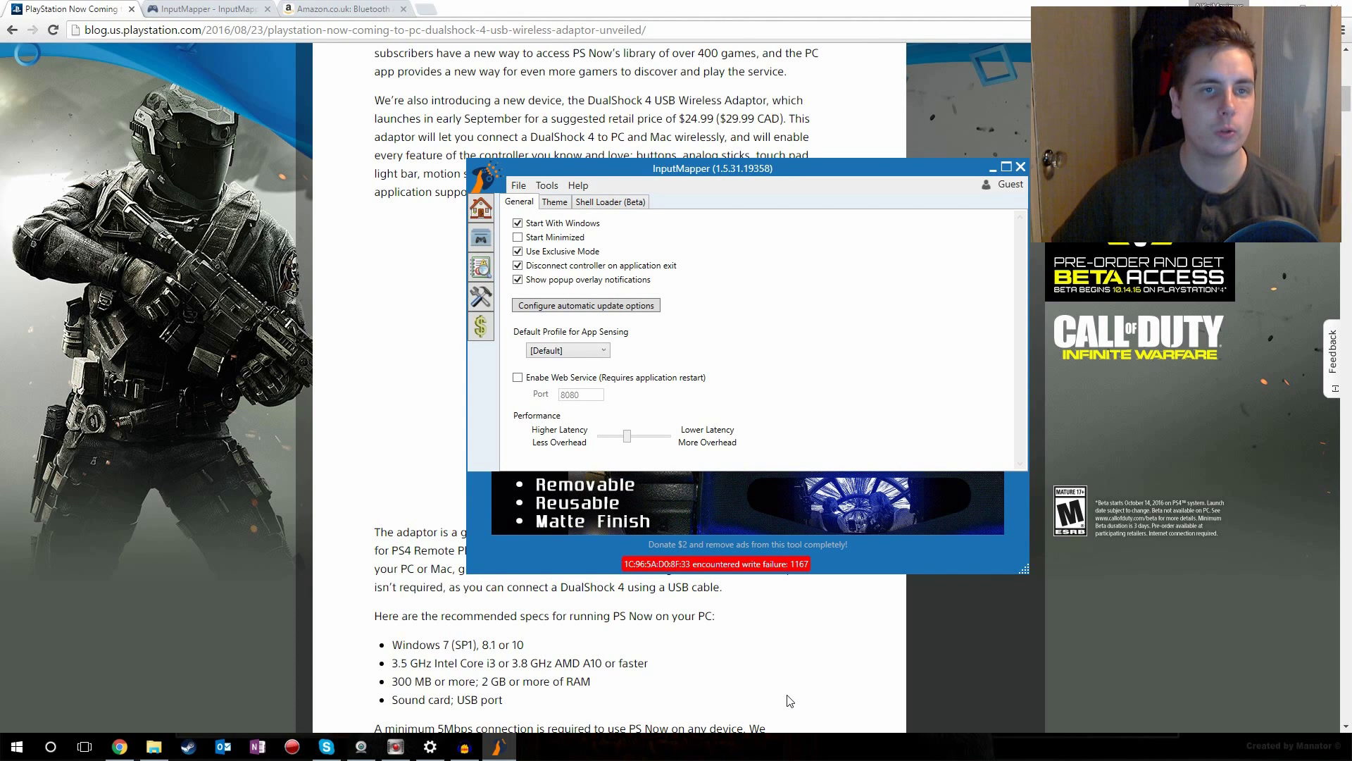
Open the Whitelabel Bluetooth 4.0 USB Dongle product page from Amazon's Bluetooth Adapters listing.
left_click(320, 8)
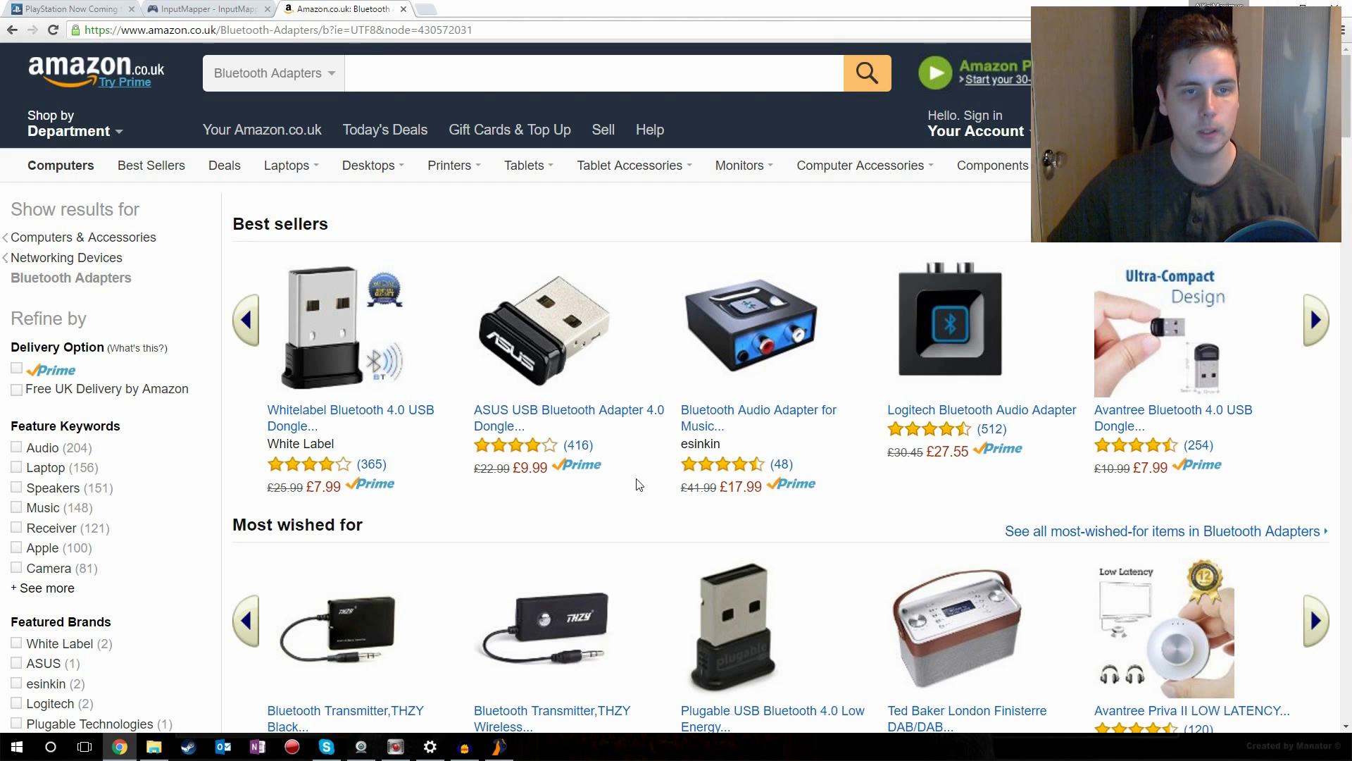
left_click(343, 409)
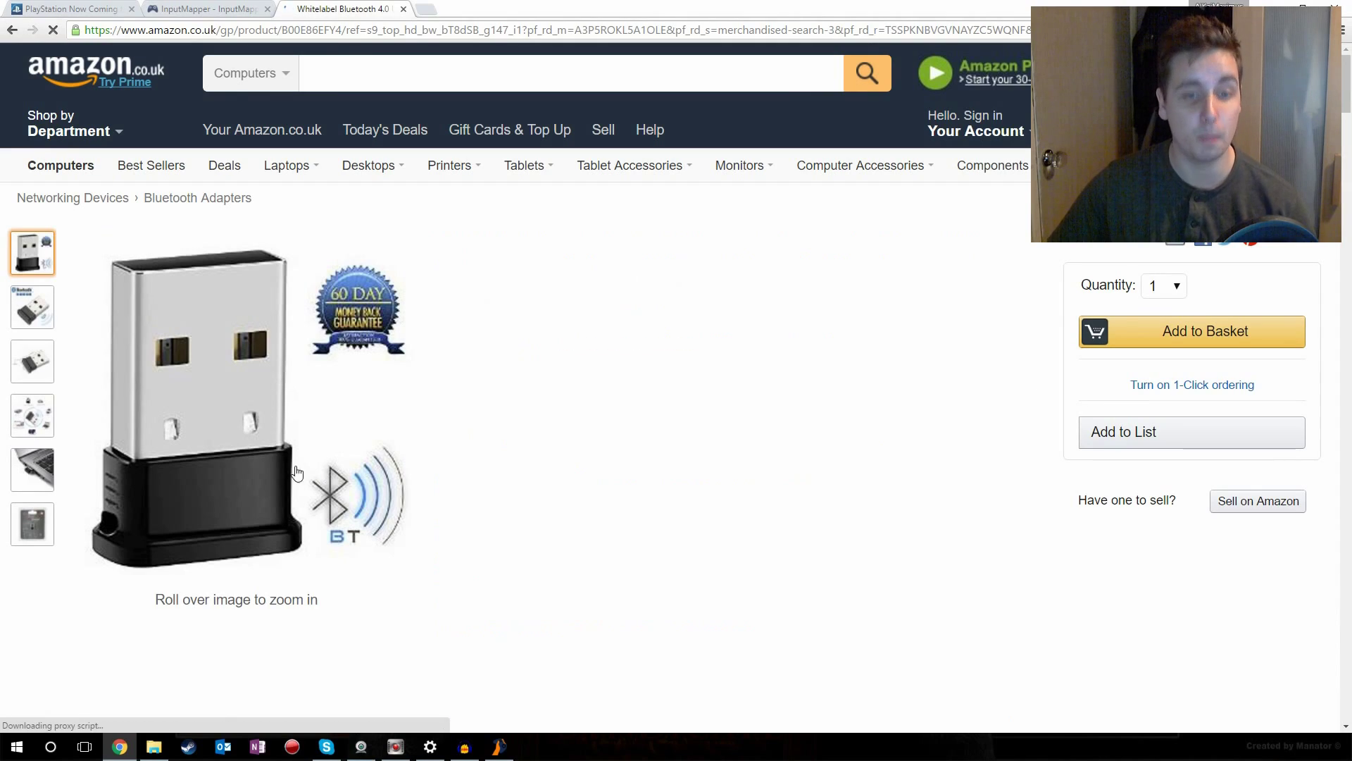
scroll(528, 451, "down", 9)
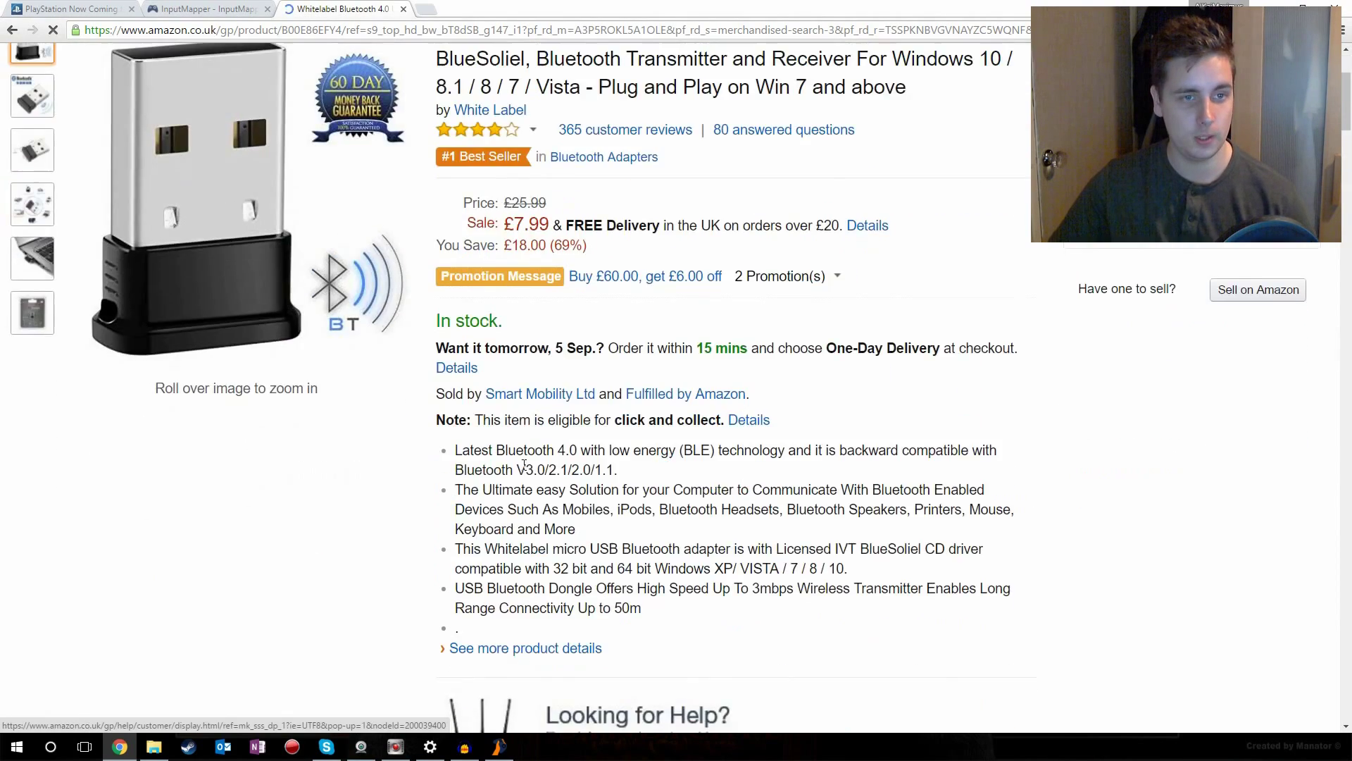
scroll(381, 406, "up", 9)
scroll(1134, 329, "down", 7)
scroll(1134, 328, "up", 7)
Add the Whitelabel dongle to the basket, giving a £7.99 one-item subtotal.
left_click(1144, 338)
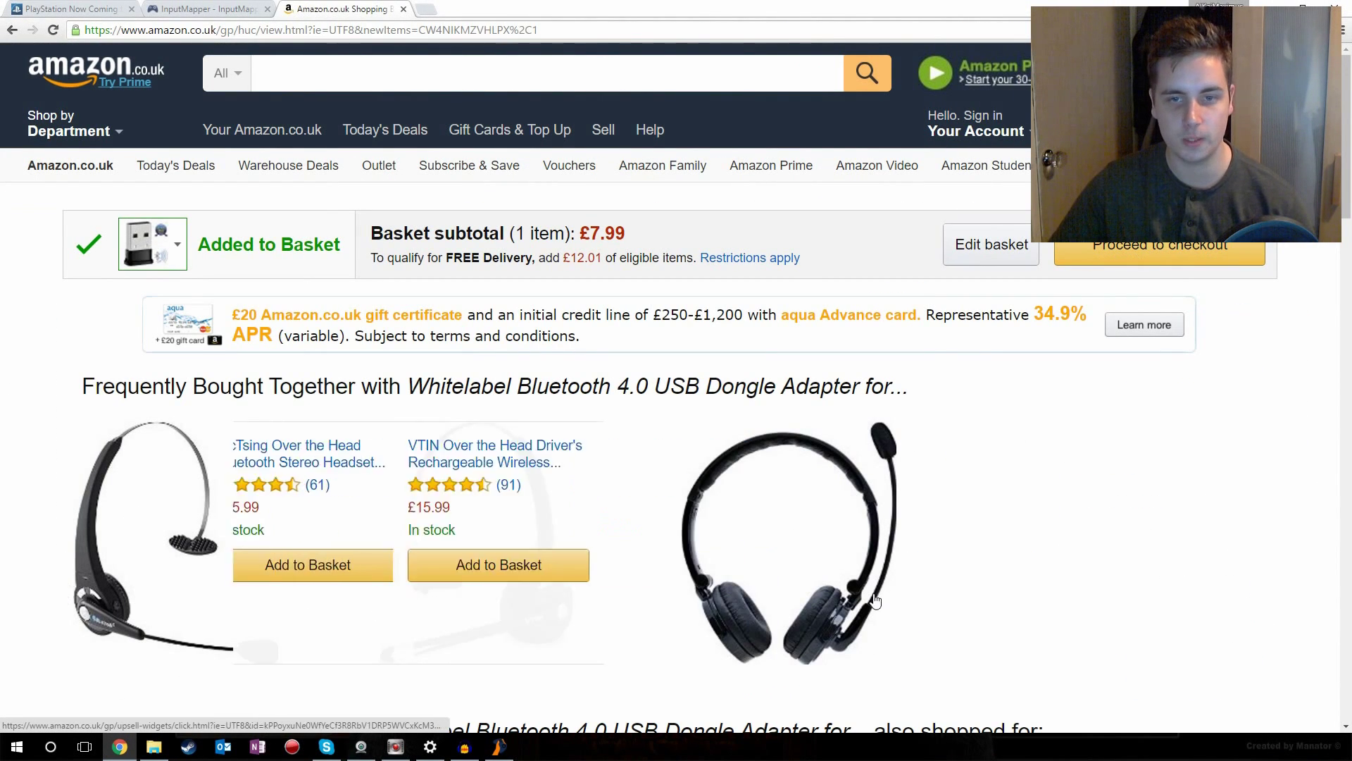
mouse_move(800, 507)
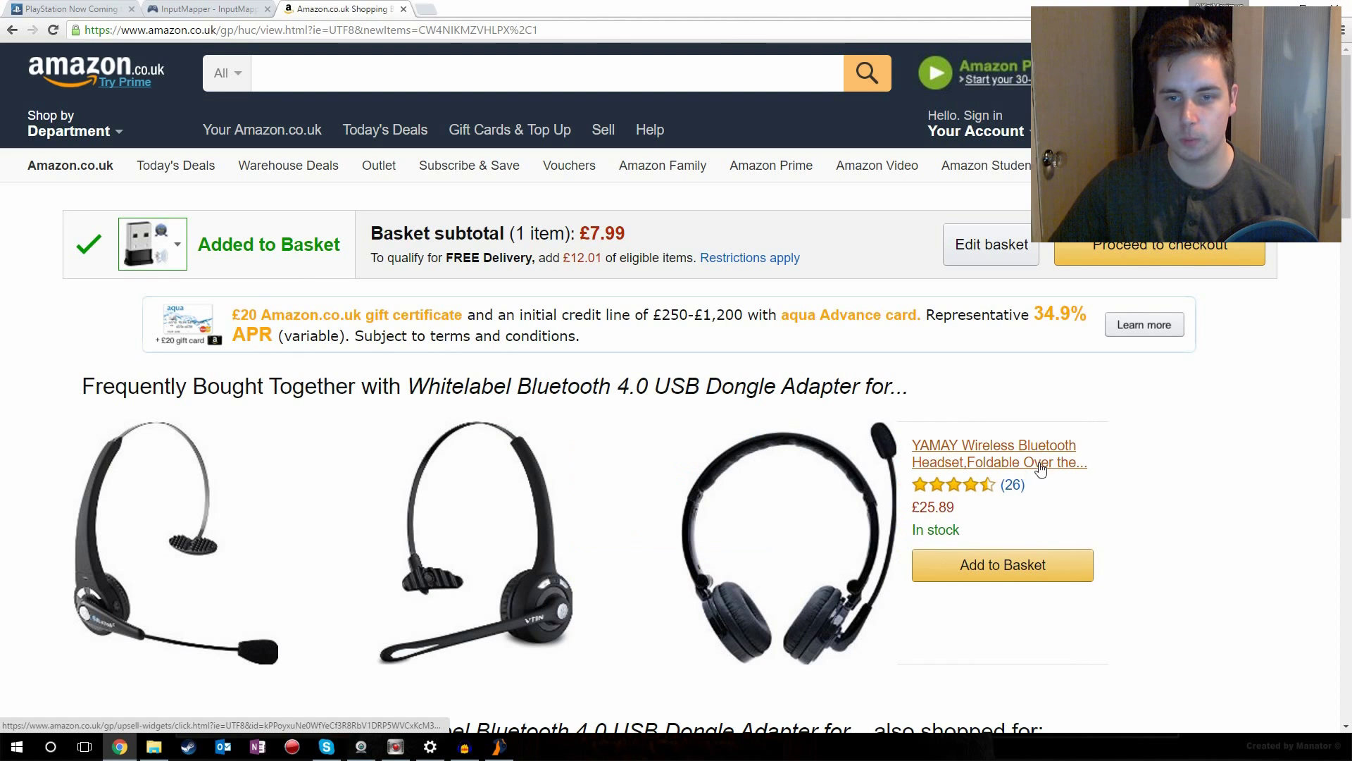
scroll(730, 560, "down", 3)
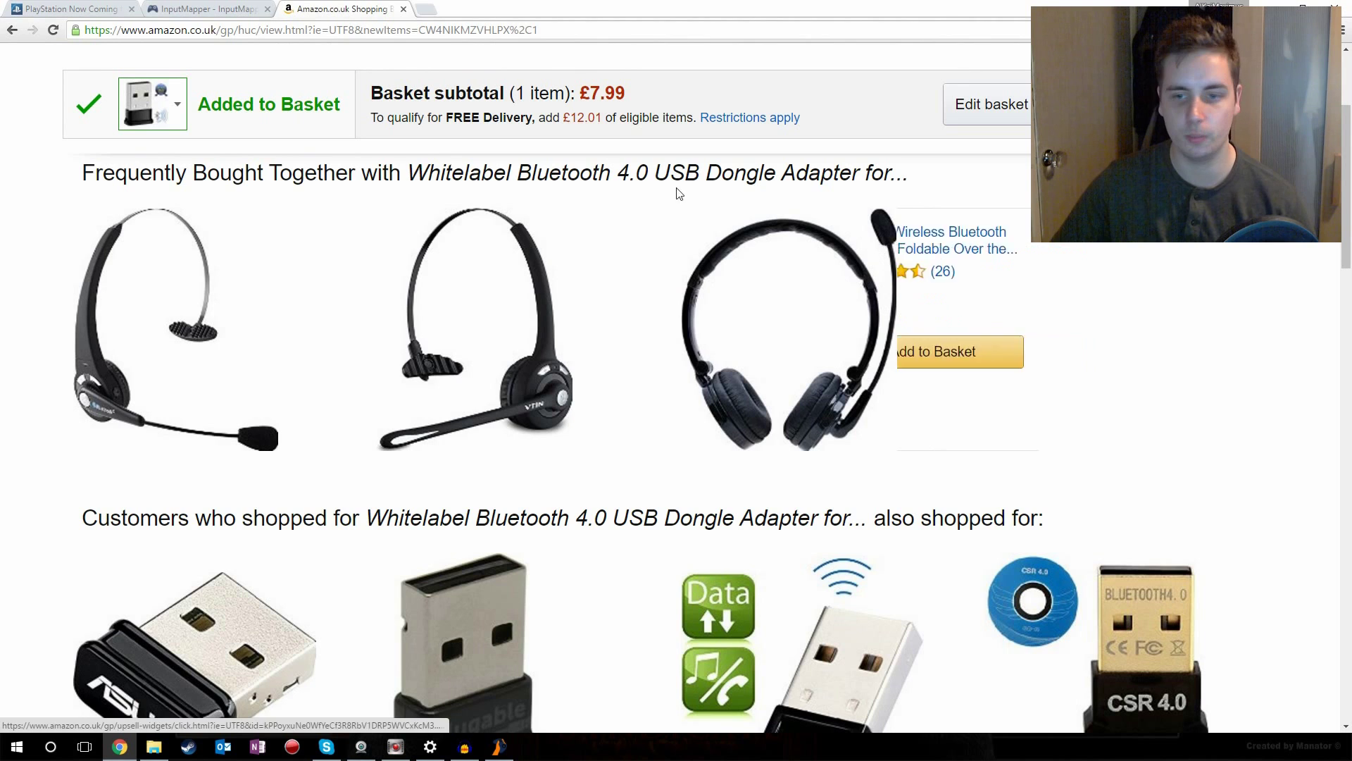
scroll(638, 392, "down", 10)
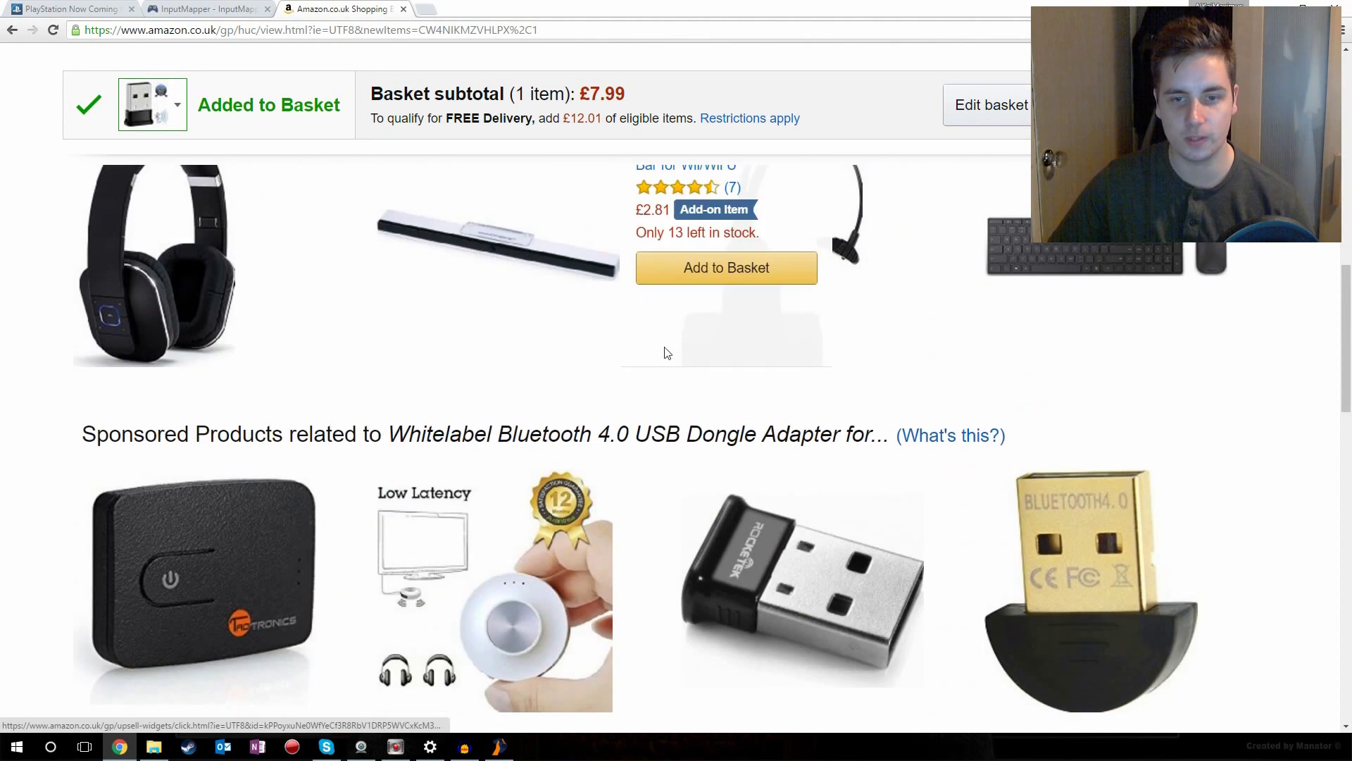
scroll(881, 610, "up", 3)
scroll(156, 343, "down", 7)
mouse_move(279, 315)
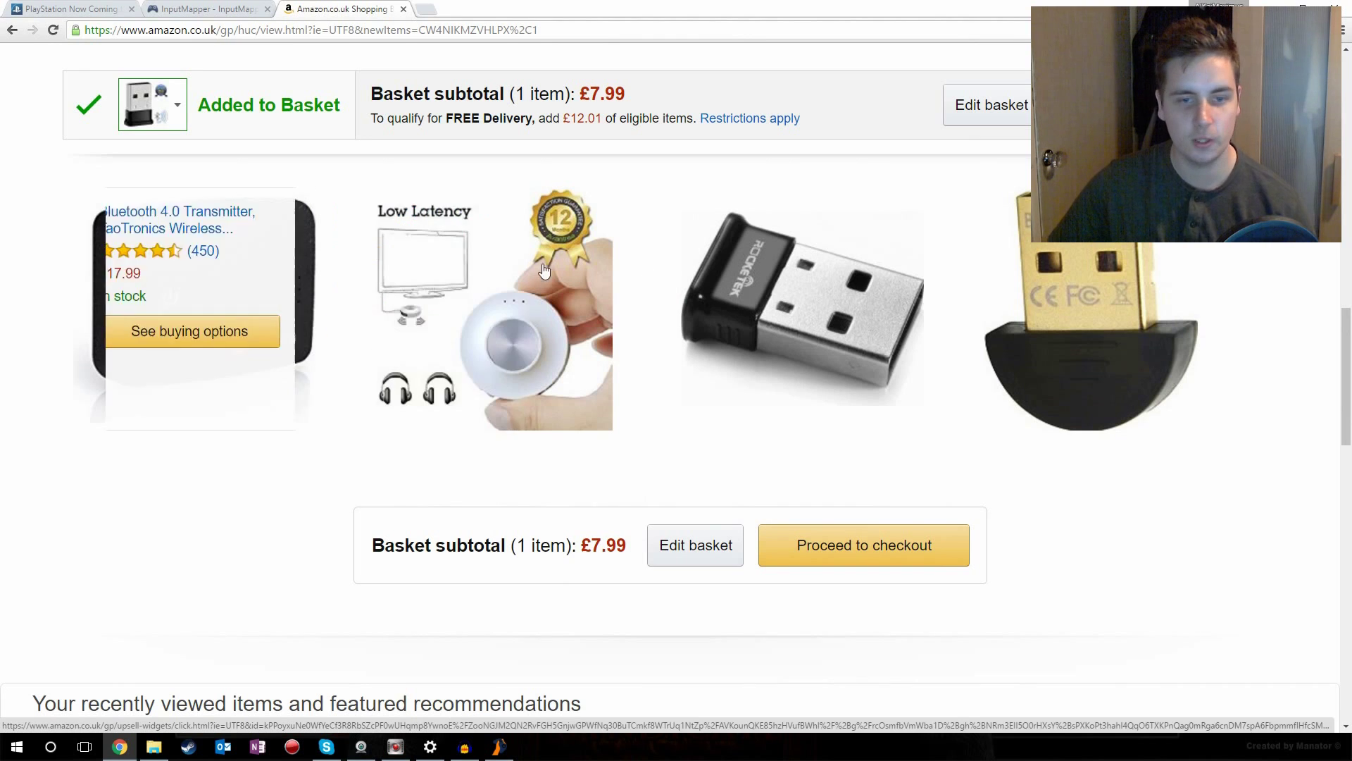
scroll(643, 265, "down", 5)
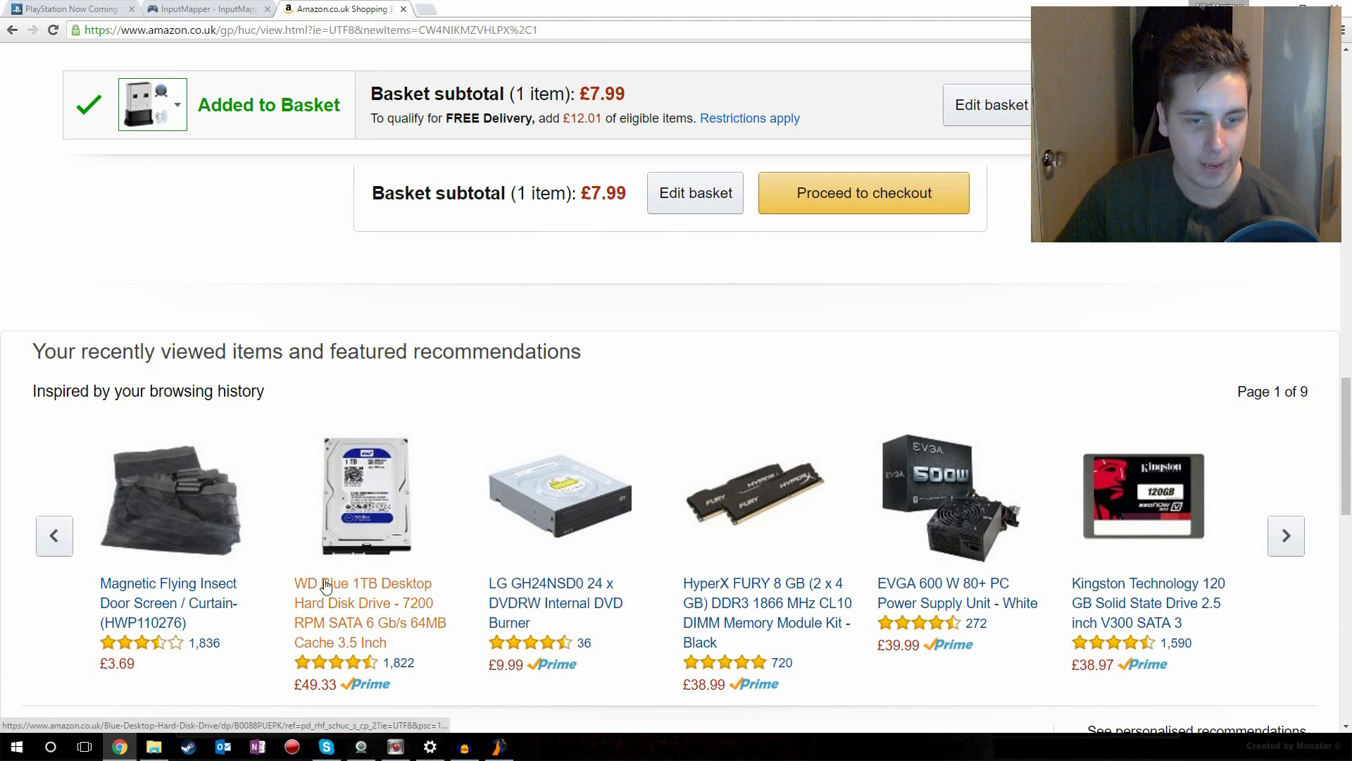
Restore InputMapper and return to Home, where the controller shows Fully Charged.
left_click(499, 746)
left_click(482, 209)
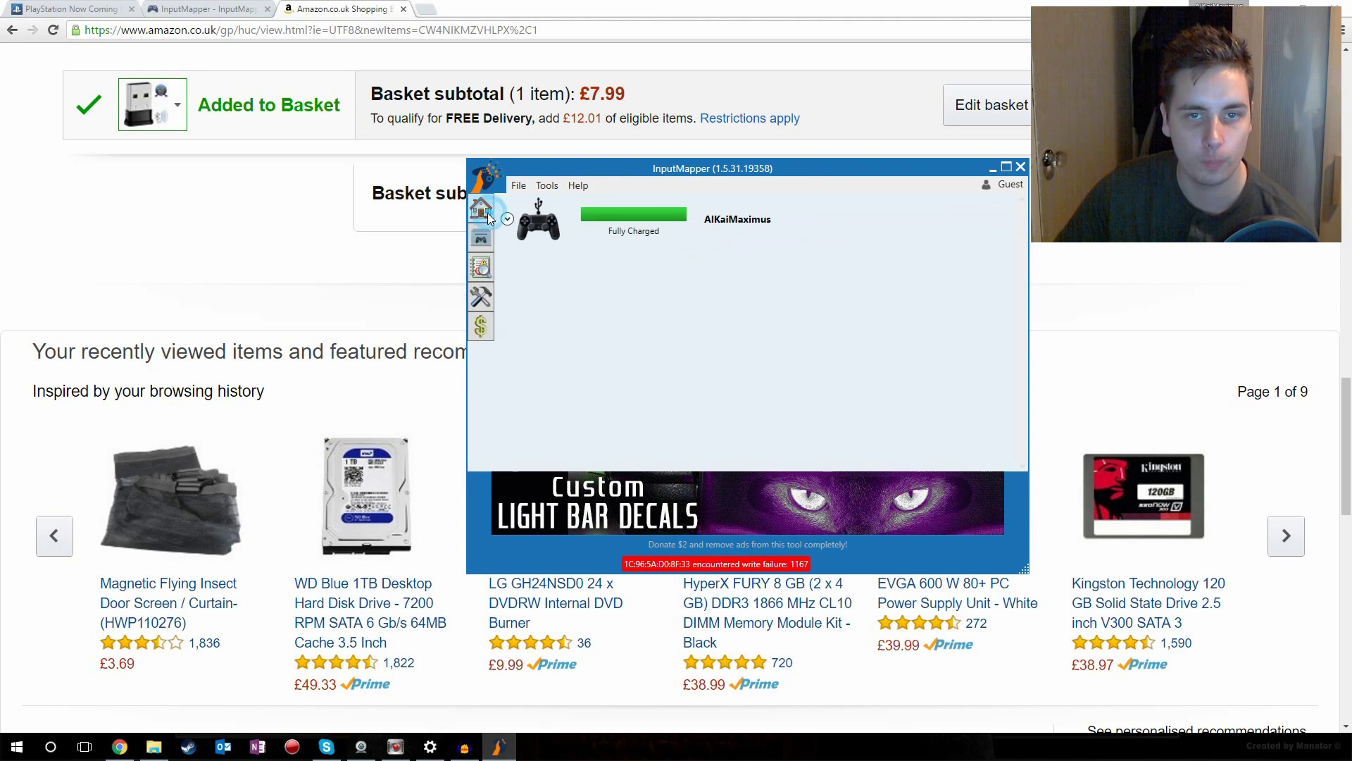
left_click(656, 288)
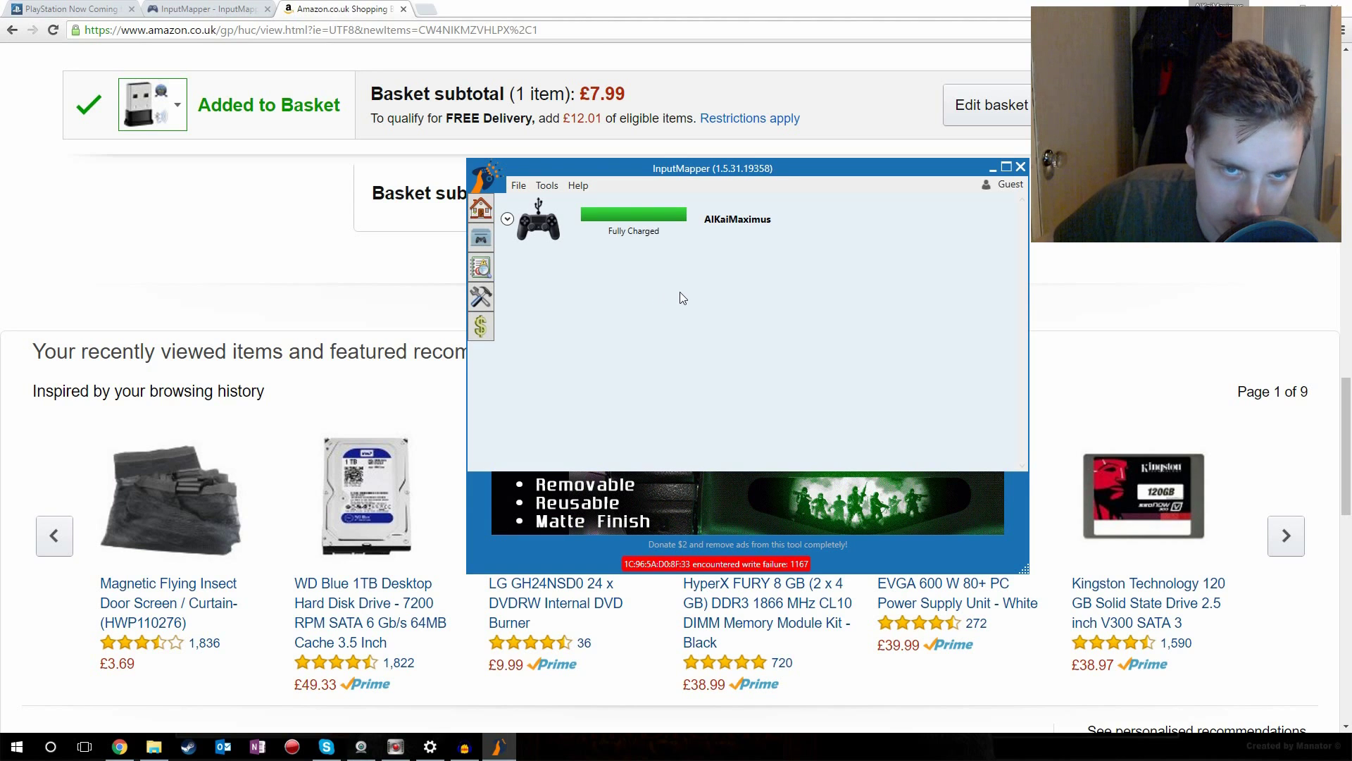
left_click(679, 293)
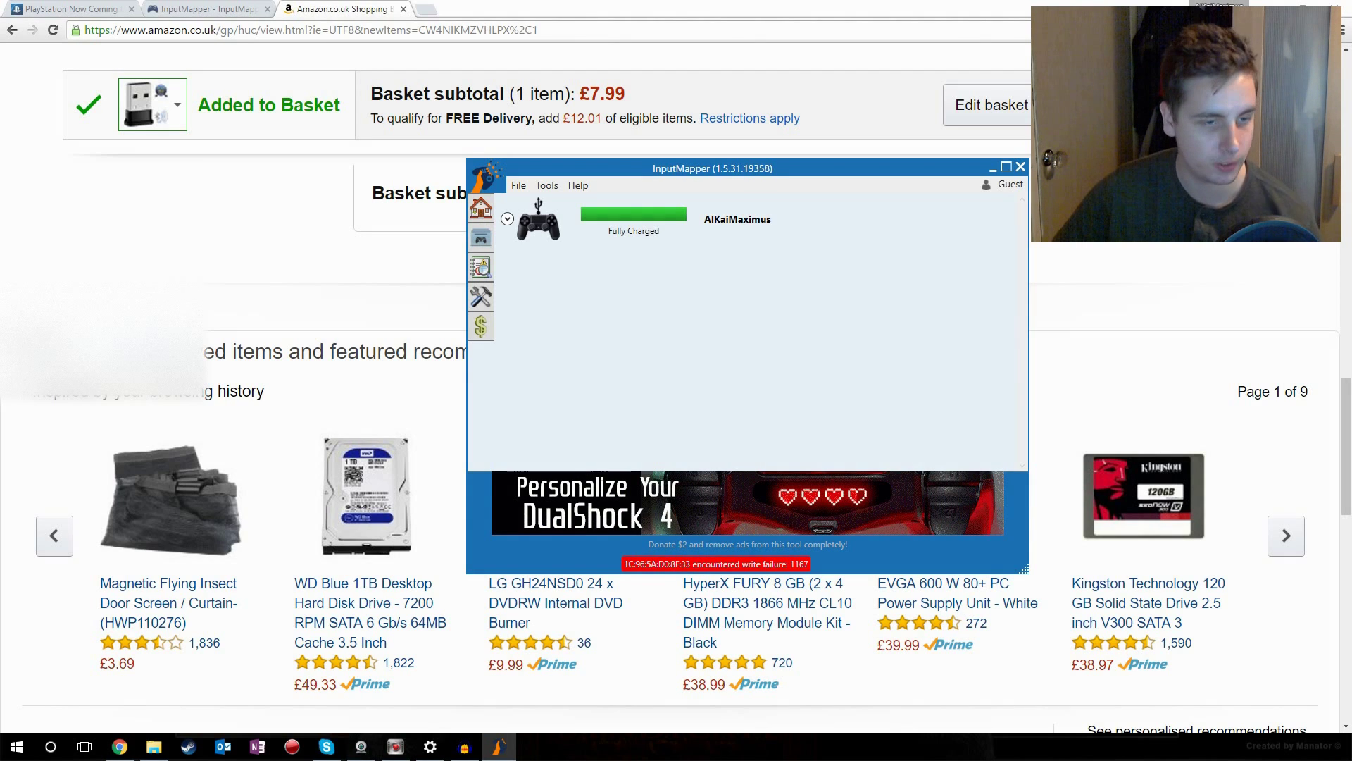
Open Windows Bluetooth settings by searching 'bluetooth' from Start.
left_click(14, 756)
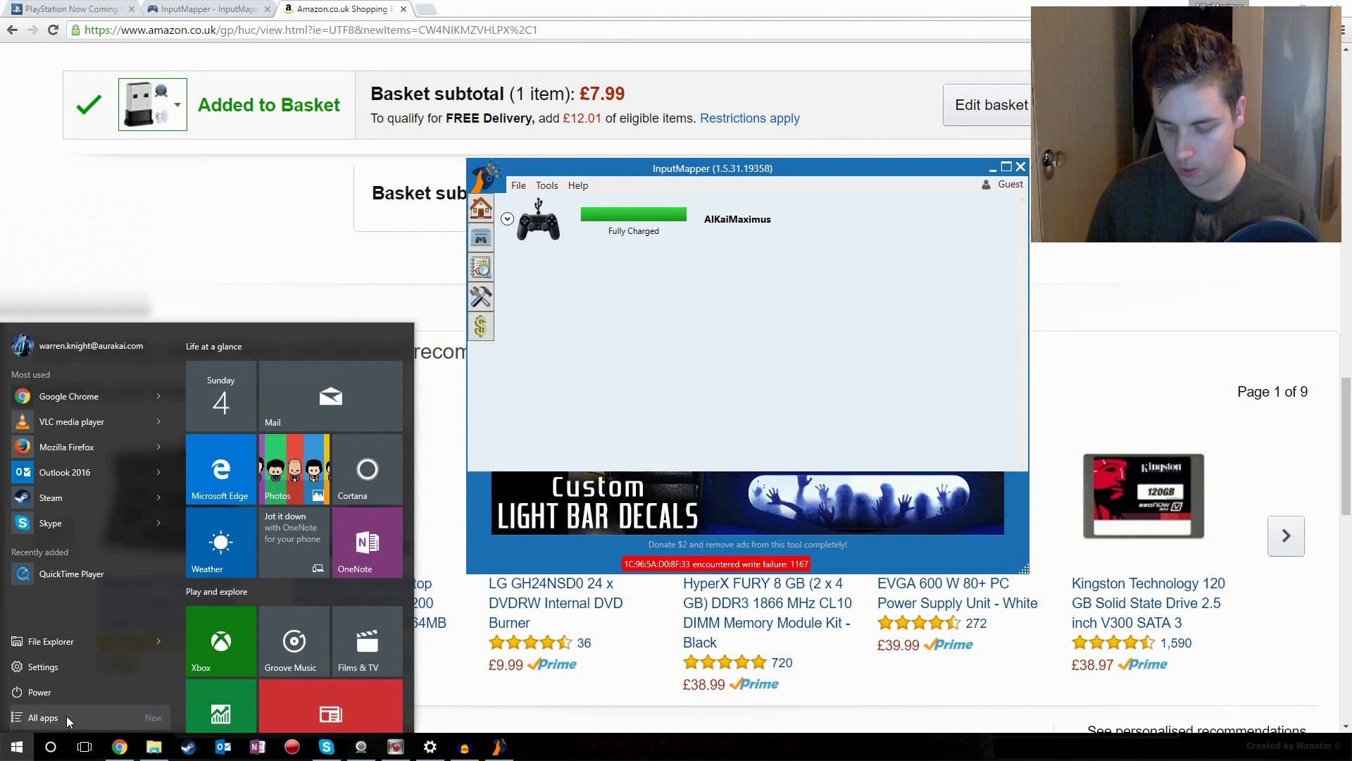
type("bluetooth")
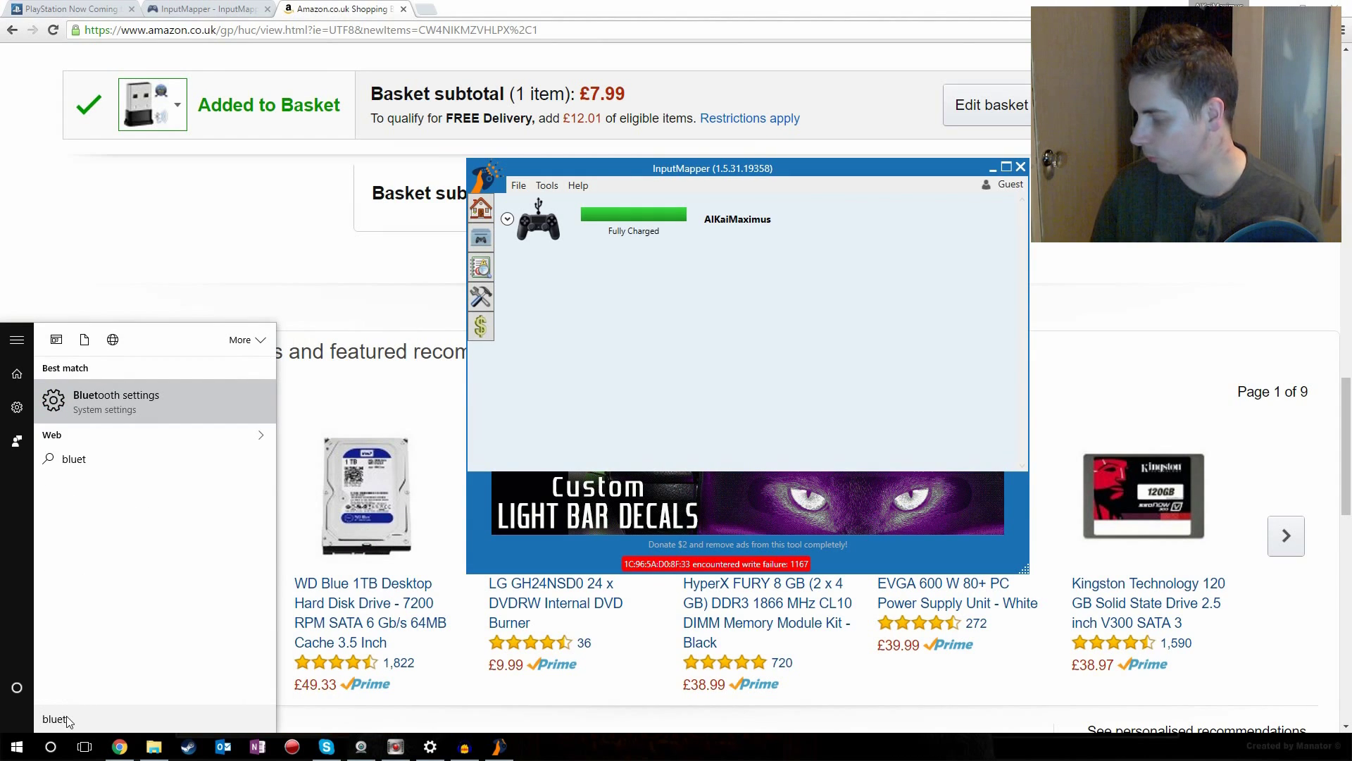
left_click(137, 399)
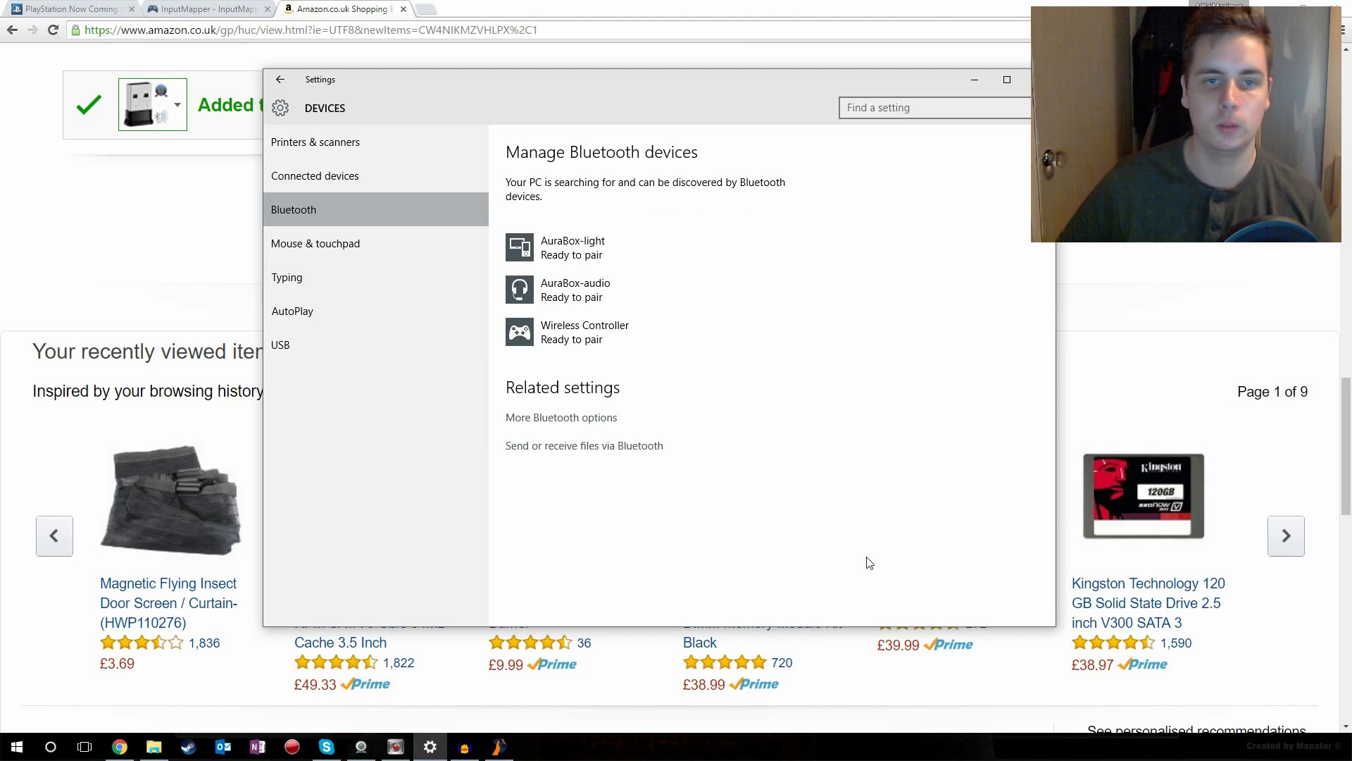
Pair the Wireless Controller over Bluetooth, then bring InputMapper back in front.
left_click(607, 334)
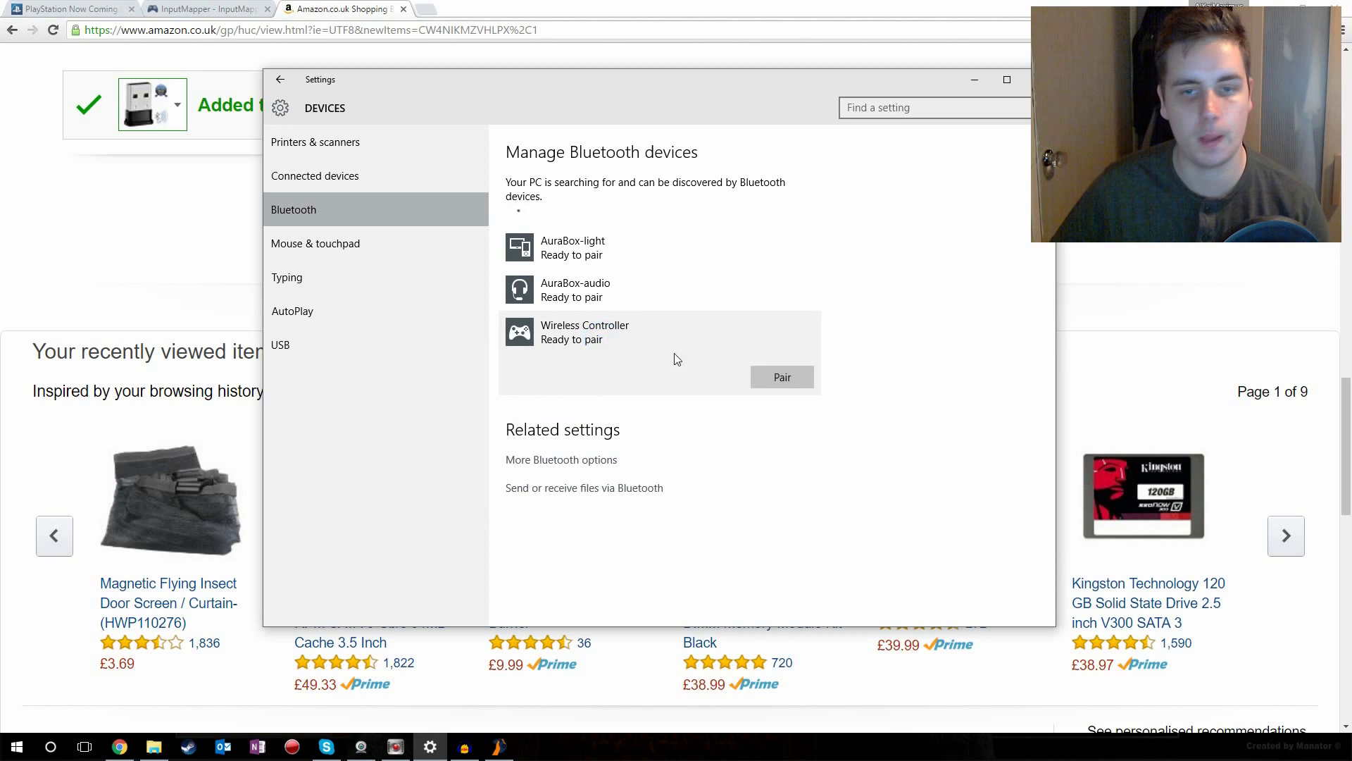
left_click(783, 377)
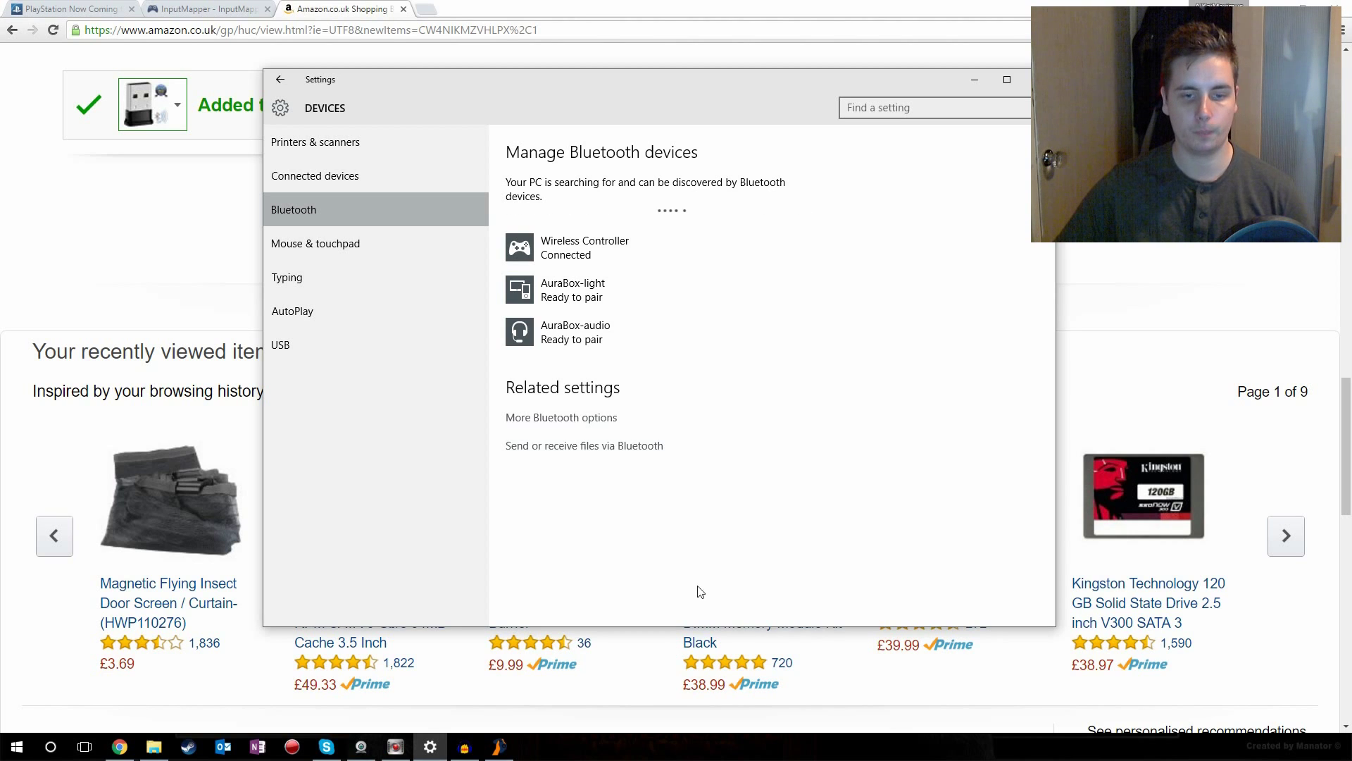
left_click(498, 746)
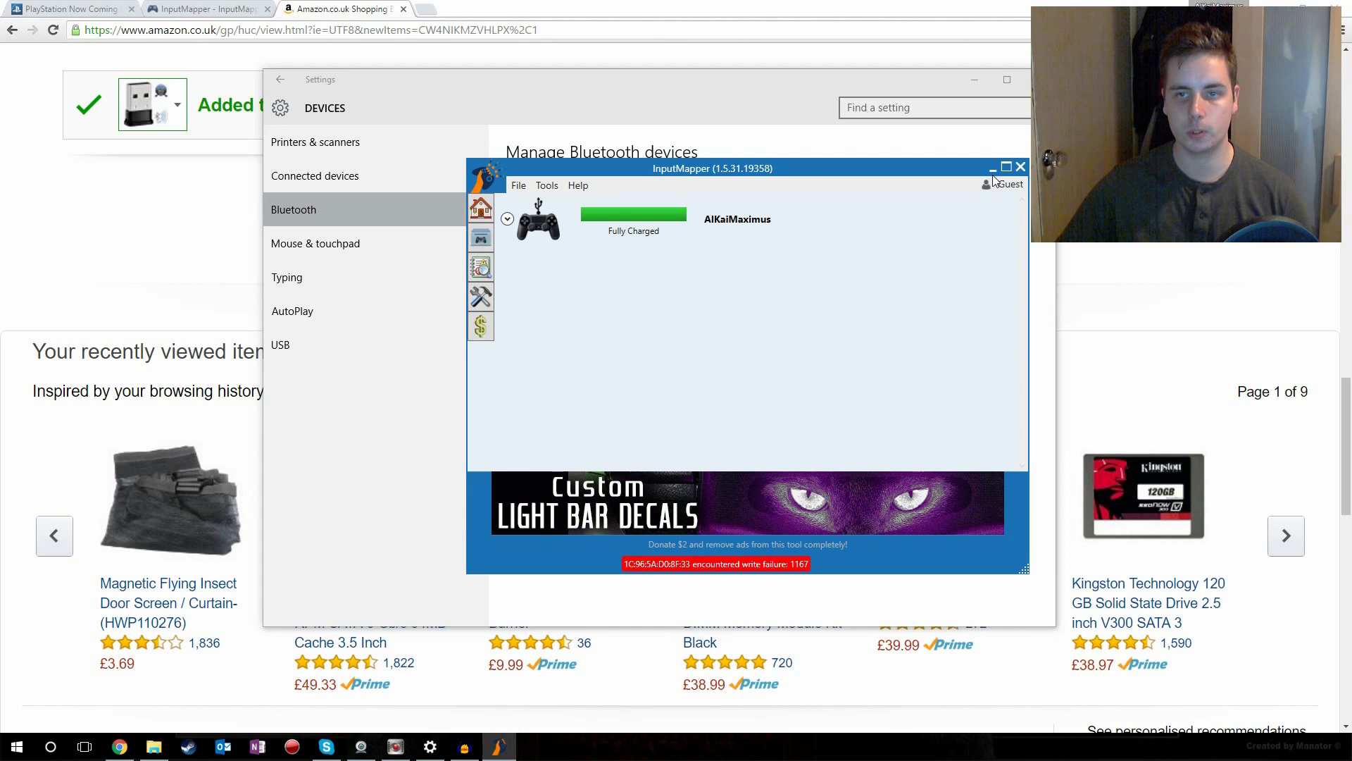
Quit InputMapper, relaunch it by searching 'inp', and move its window to the right.
left_click(1020, 168)
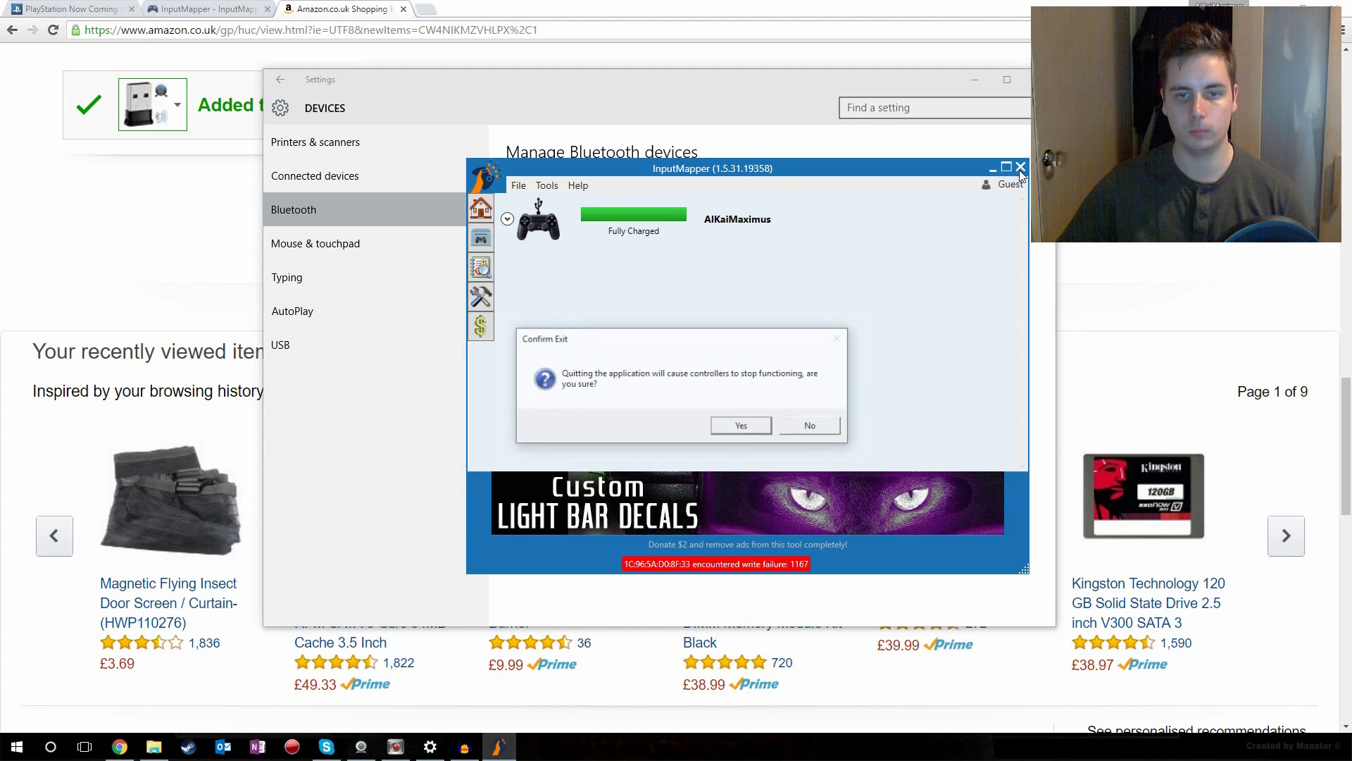
left_click(757, 426)
left_click(13, 744)
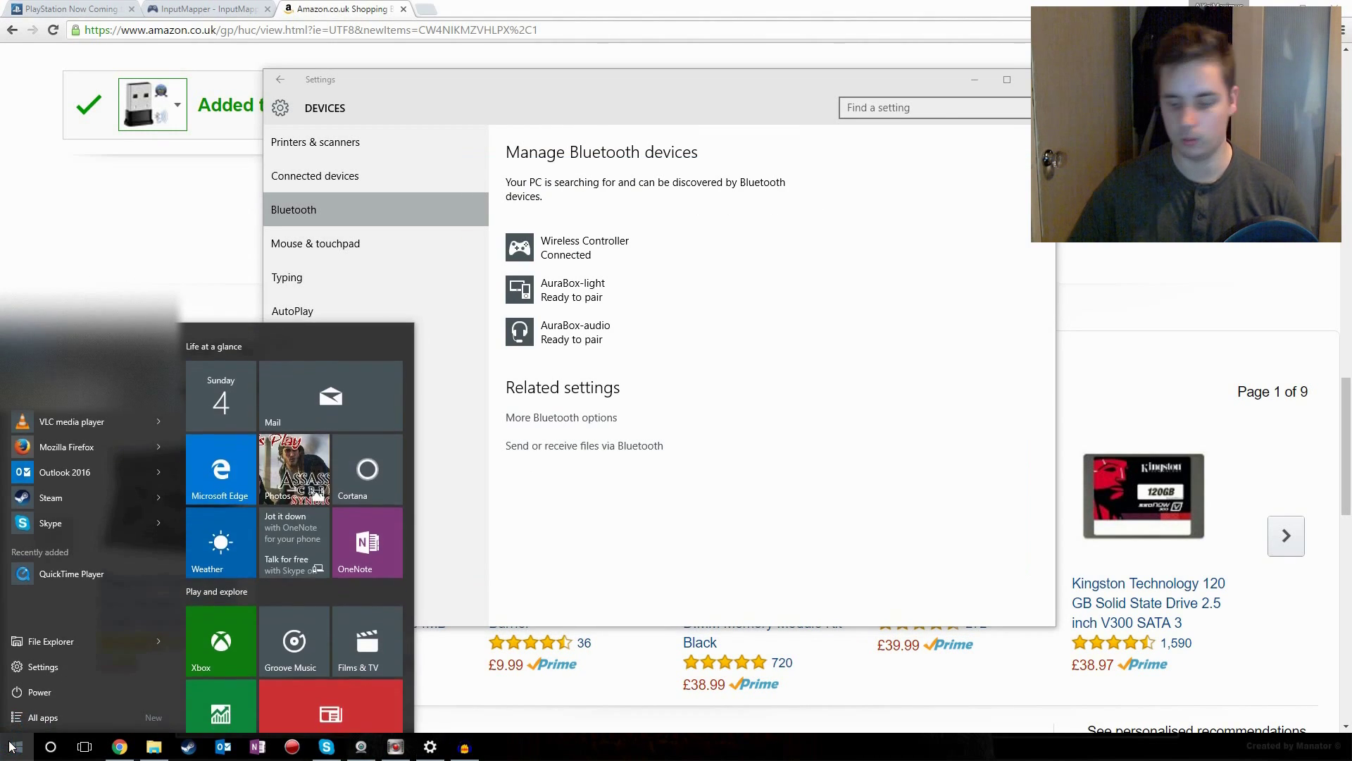
type("inp")
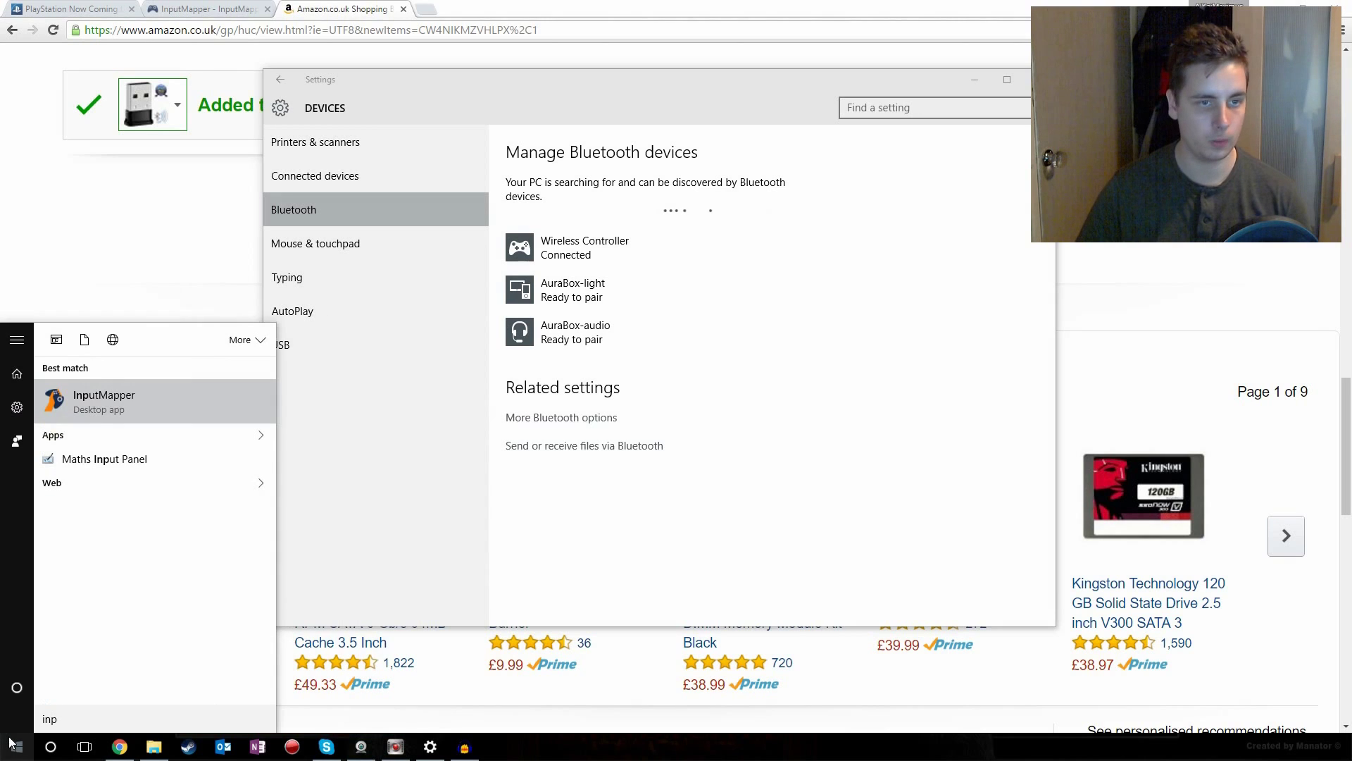
key("Return")
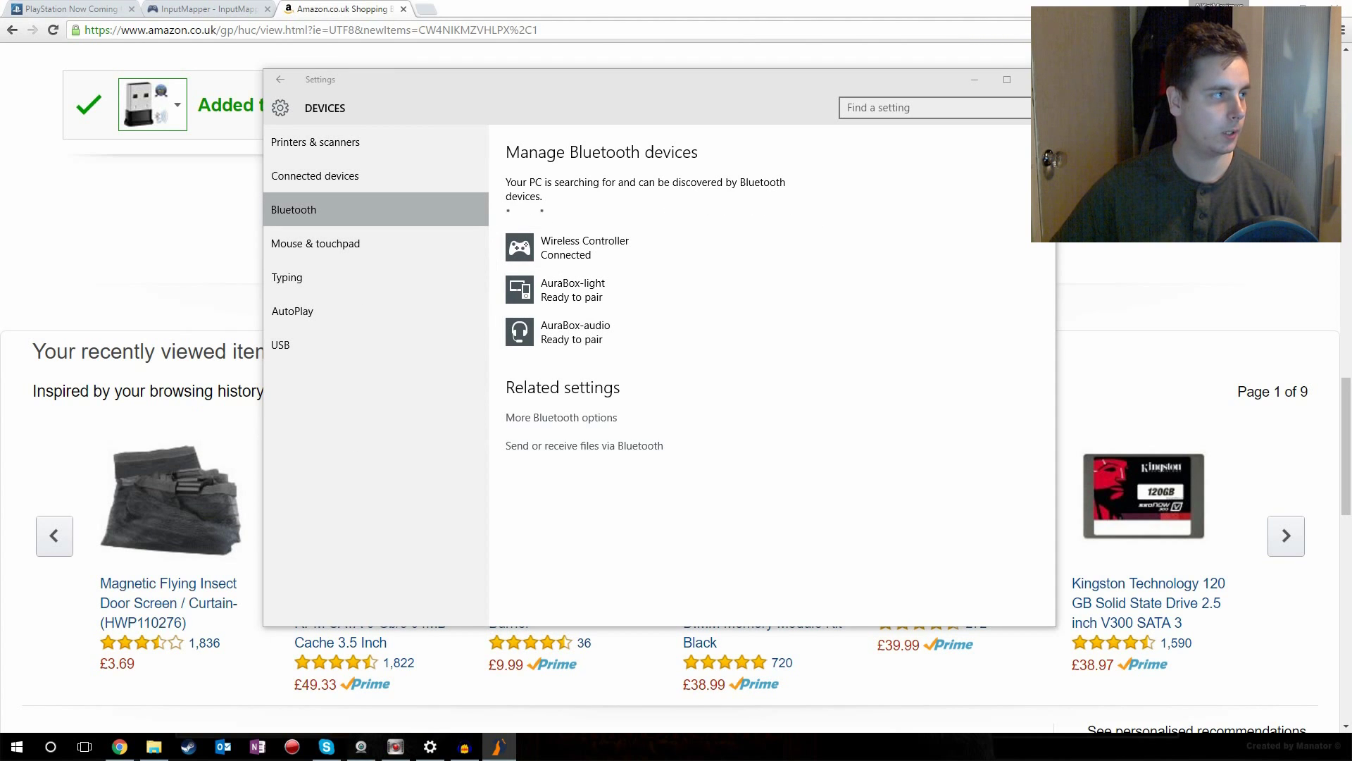
left_click_drag(353, 107, 1057, 148)
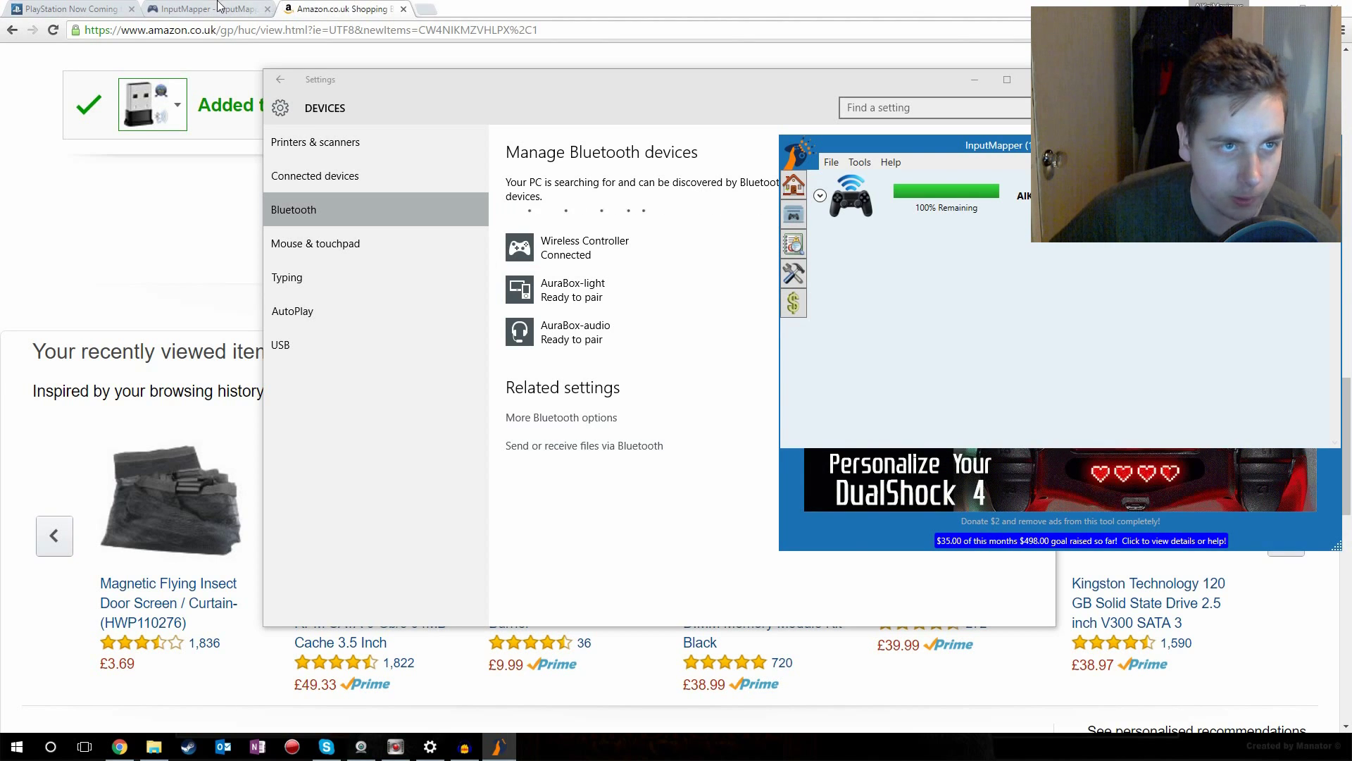
Bring the PlayStation Now blog article in Chrome back to the front.
left_click(112, 7)
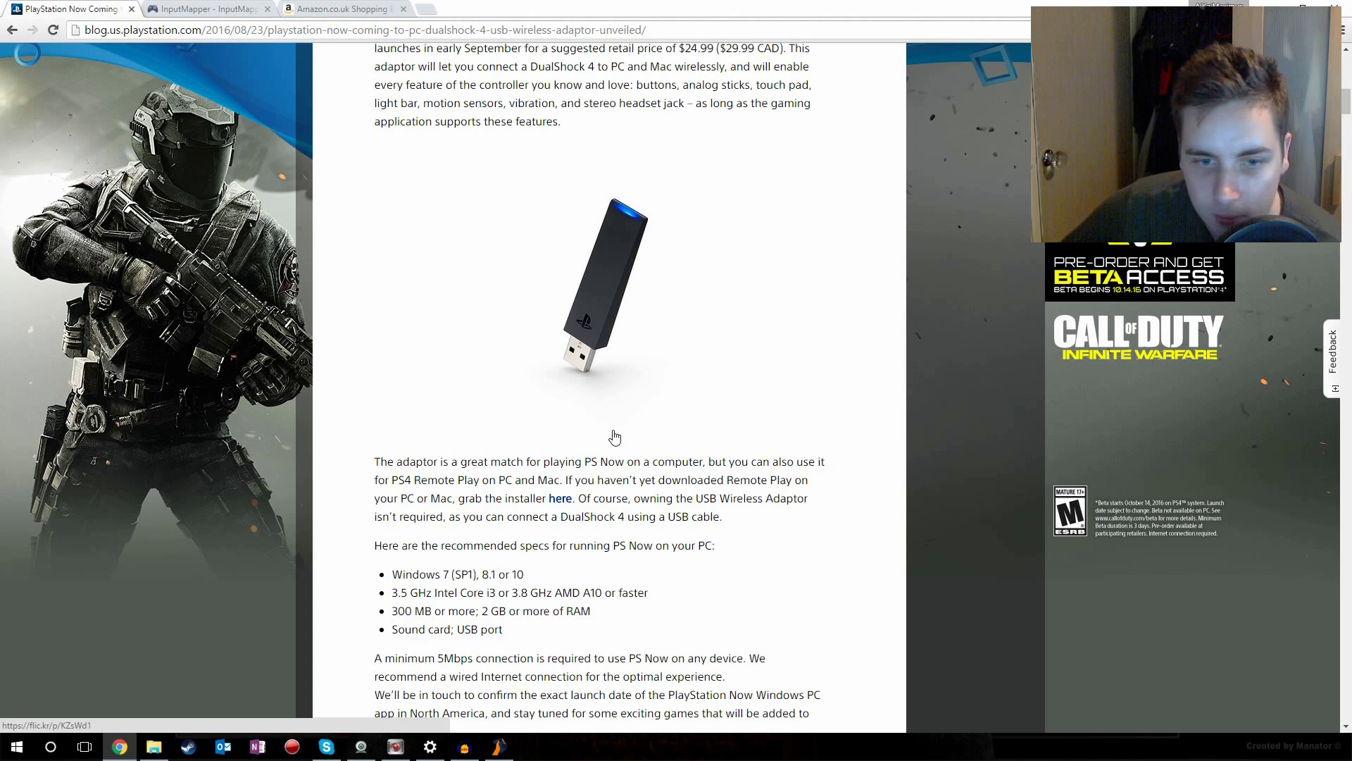
scroll(614, 438, "down", 6)
scroll(624, 458, "up", 5)
scroll(617, 459, "down", 8)
scroll(612, 458, "down", 4)
scroll(593, 476, "down", 2)
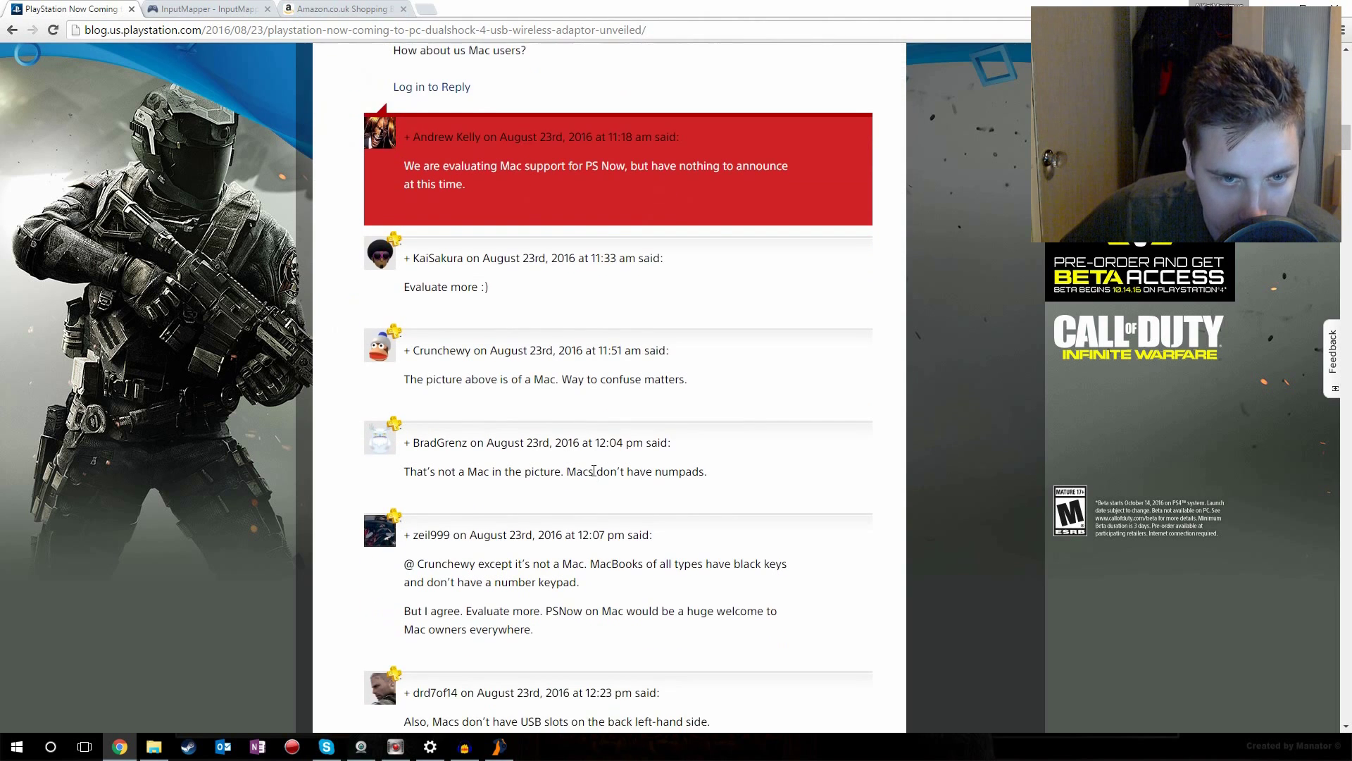
scroll(560, 486, "down", 2)
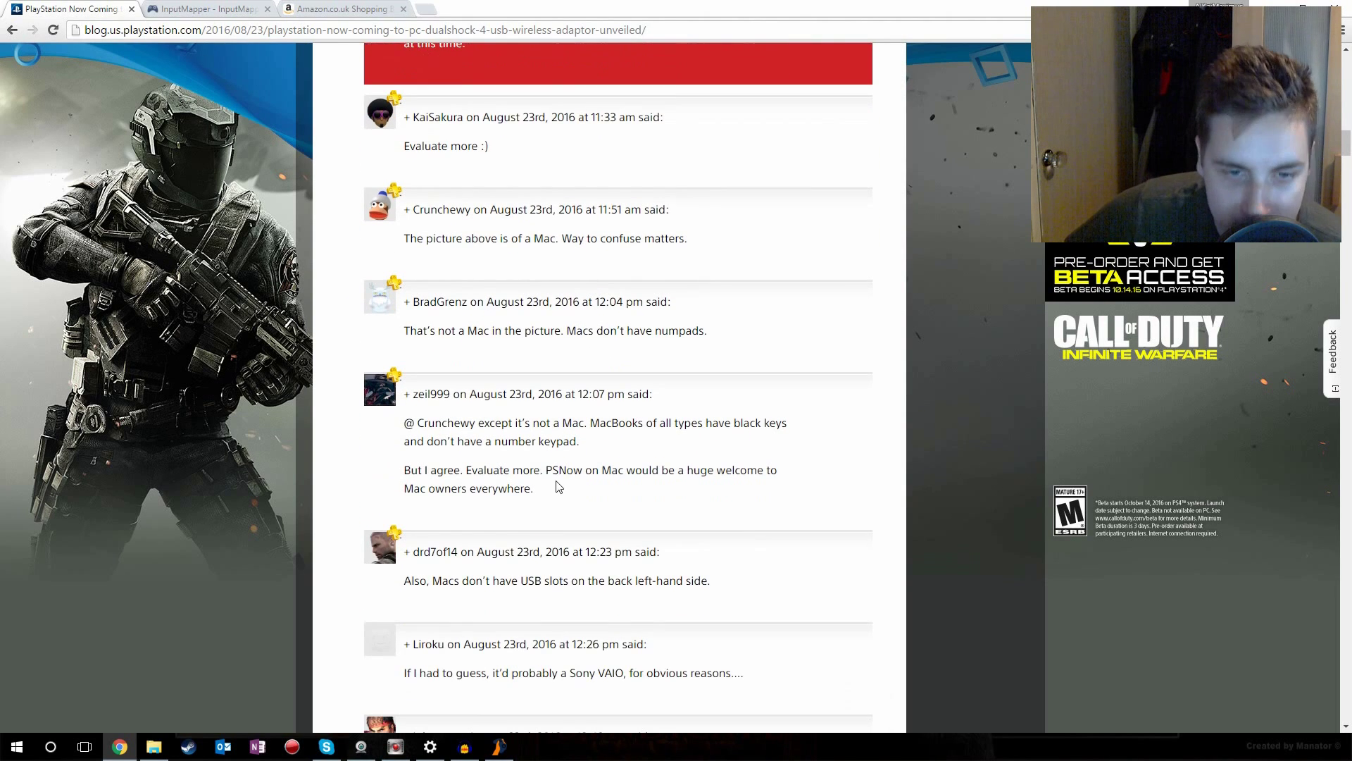
scroll(559, 485, "up", 14)
scroll(643, 418, "down", 5)
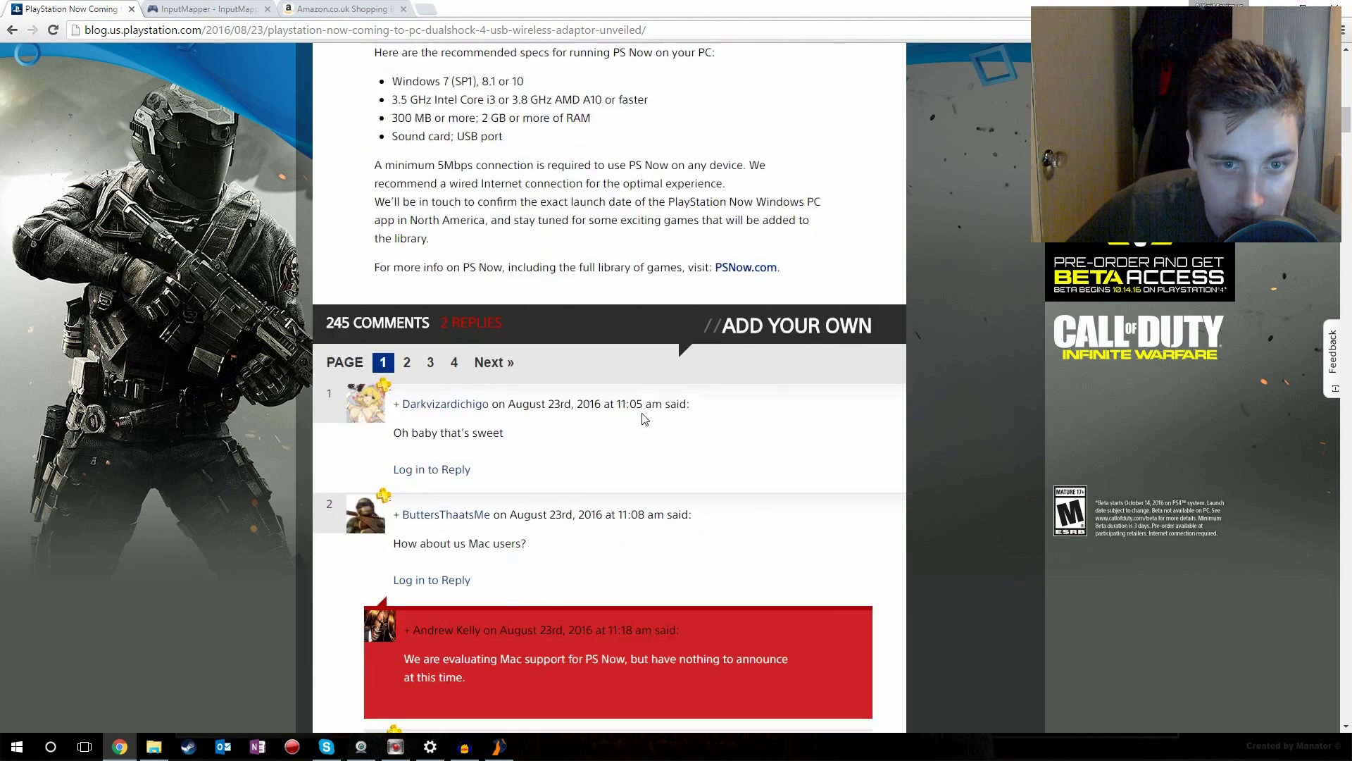